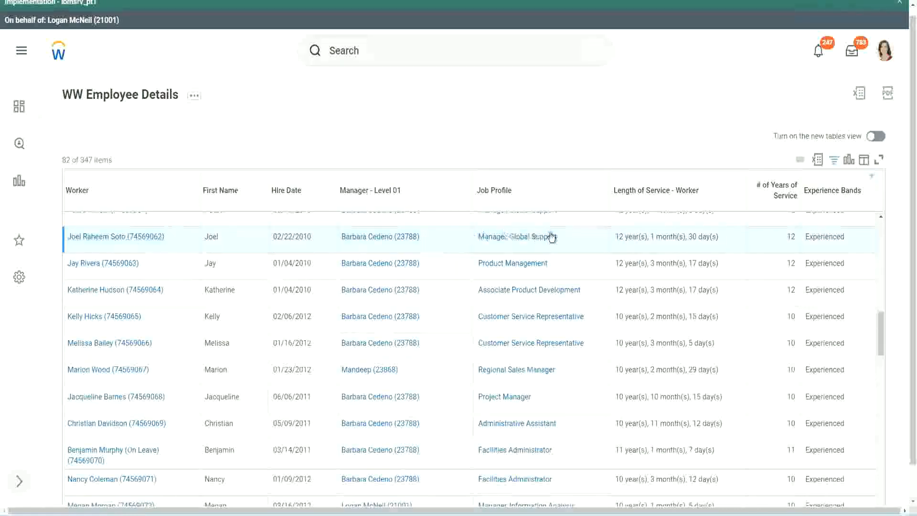
- Compare length of service with the number of years of service for the Manager, Global Support and Administrative Assistant workers
{"action": "double_click", "coordinate": [617, 237]}
{"action": "double_click", "coordinate": [652, 236]}
{"action": "double_click", "coordinate": [695, 236]}
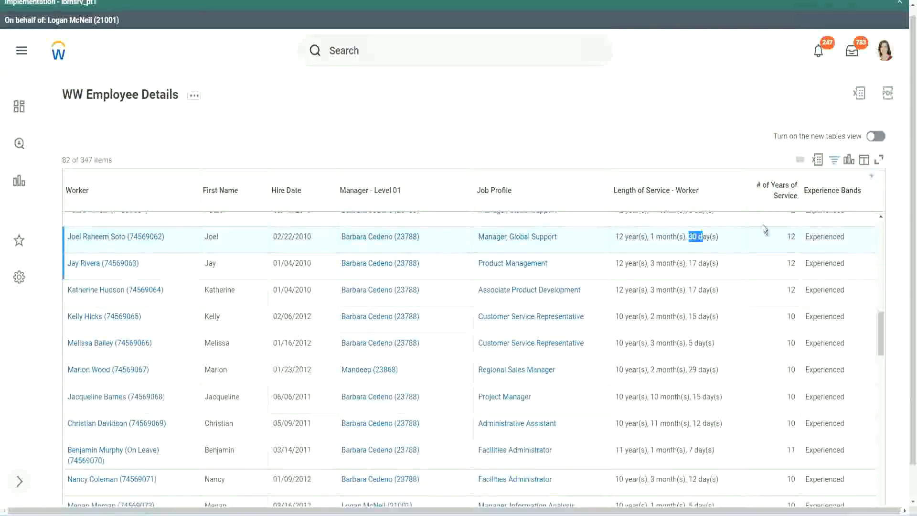
{"action": "left_click", "coordinate": [769, 246]}
{"action": "double_click", "coordinate": [769, 249]}
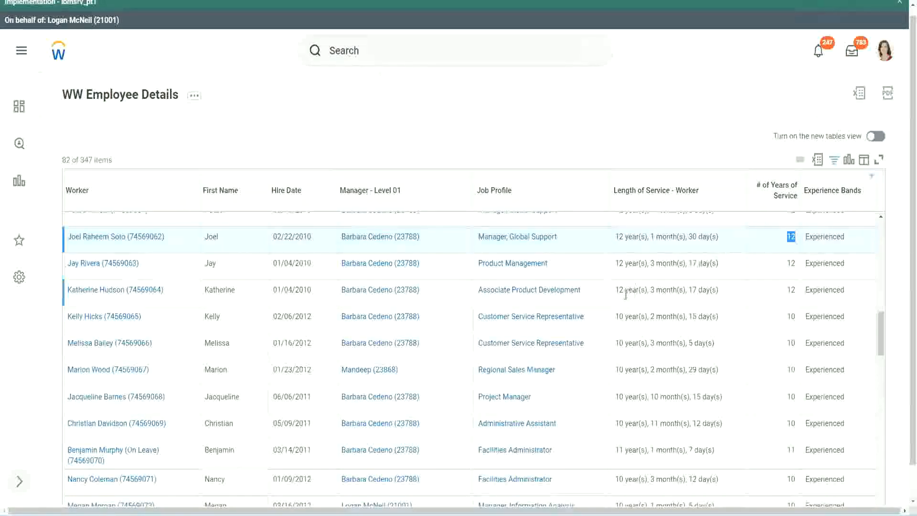
{"action": "left_click", "coordinate": [629, 424]}
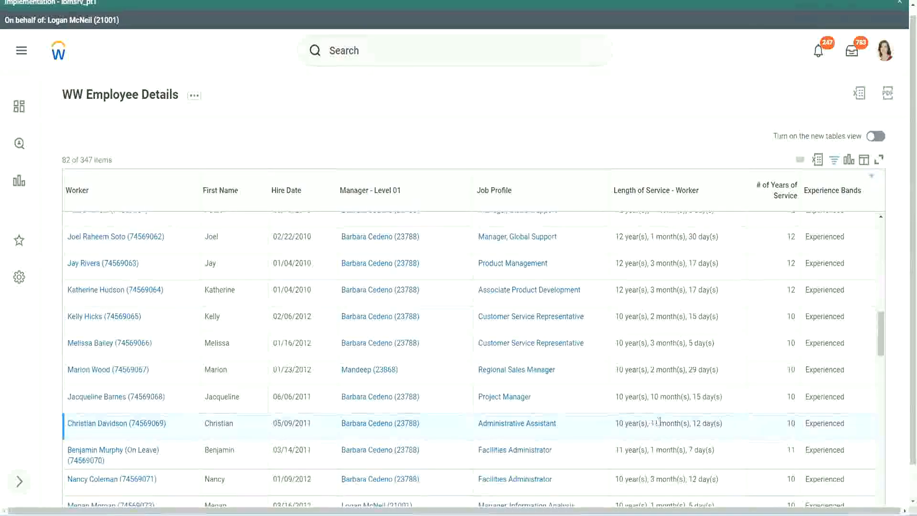
{"action": "left_click_drag", "start_coordinate": [652, 423], "coordinate": [701, 424]}
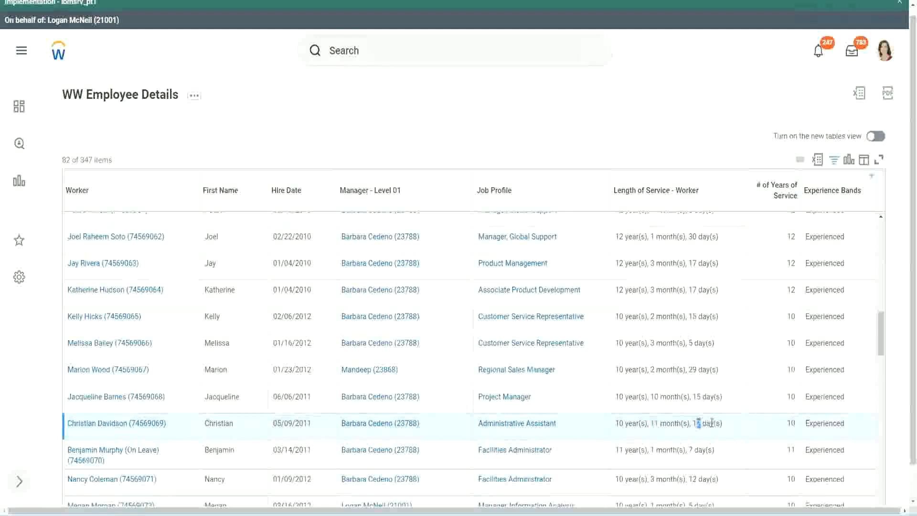
{"action": "left_click", "coordinate": [712, 422]}
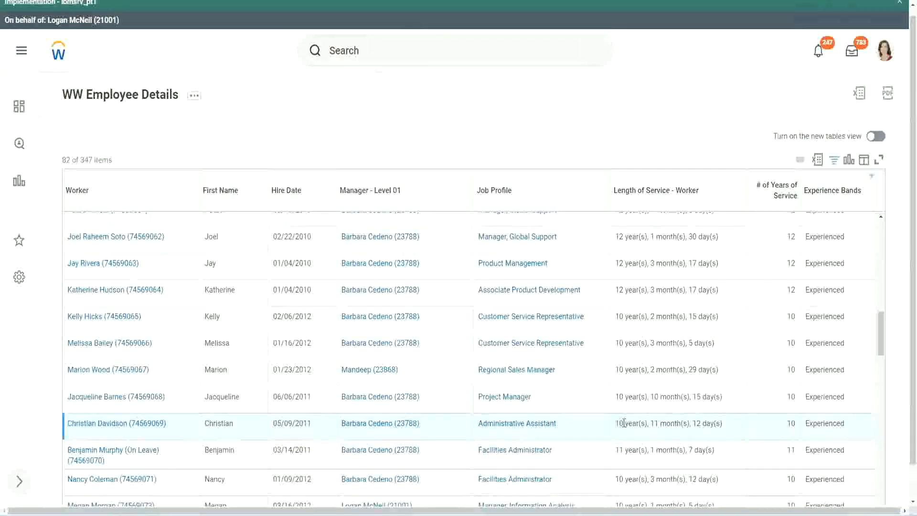
{"action": "double_click", "coordinate": [791, 423]}
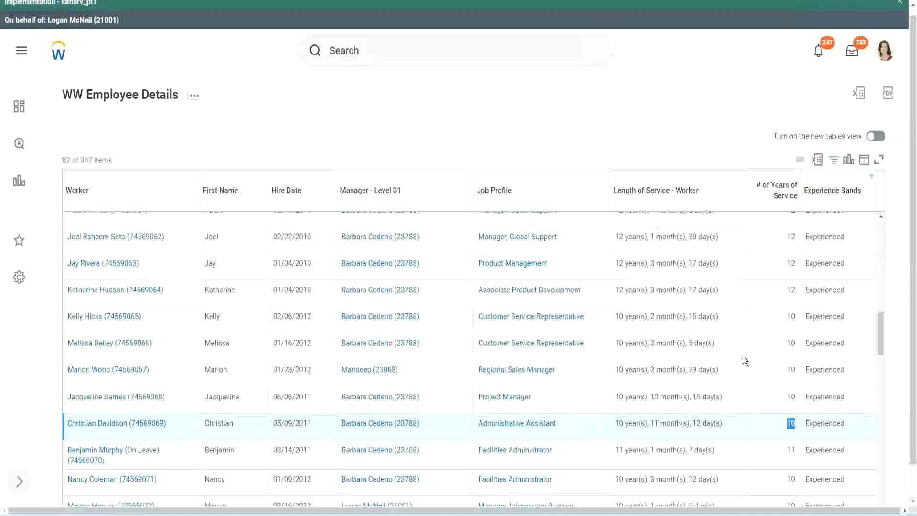
{"action": "left_click", "coordinate": [790, 301]}
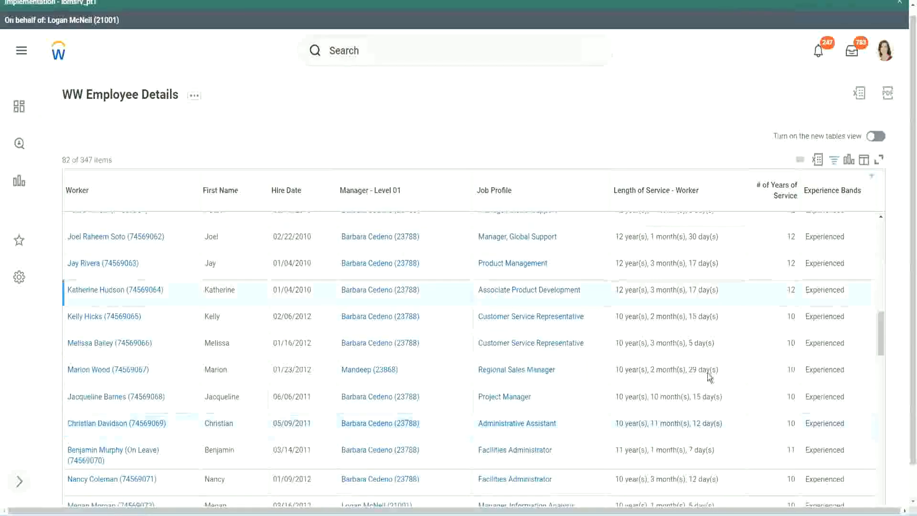
- Recheck the service lengths against the whole-year values, including the months and days in the Project Manager row
{"action": "double_click", "coordinate": [626, 421]}
{"action": "left_click", "coordinate": [693, 421]}
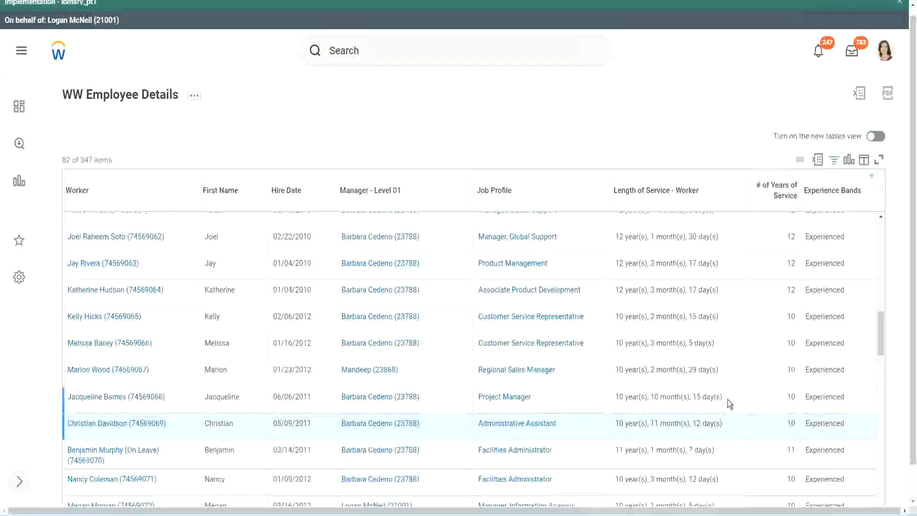
{"action": "double_click", "coordinate": [793, 238]}
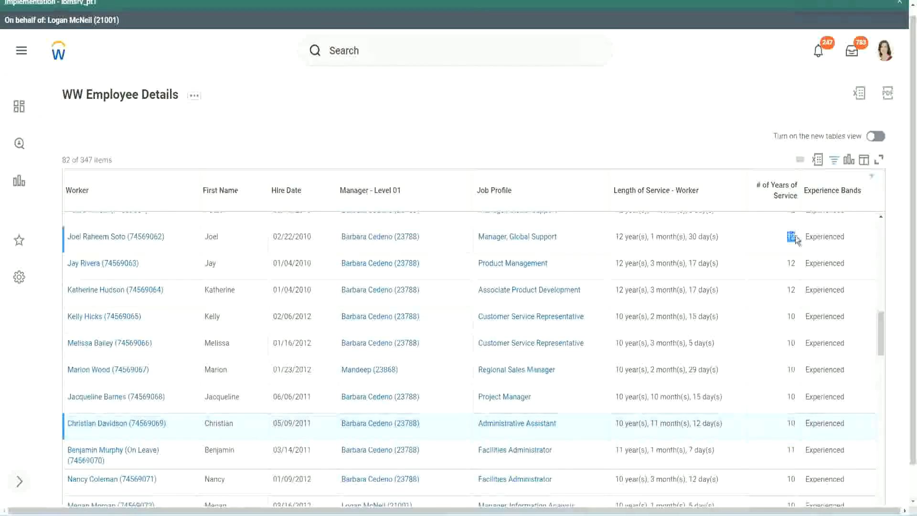
{"action": "left_click_drag", "start_coordinate": [616, 238], "coordinate": [730, 232]}
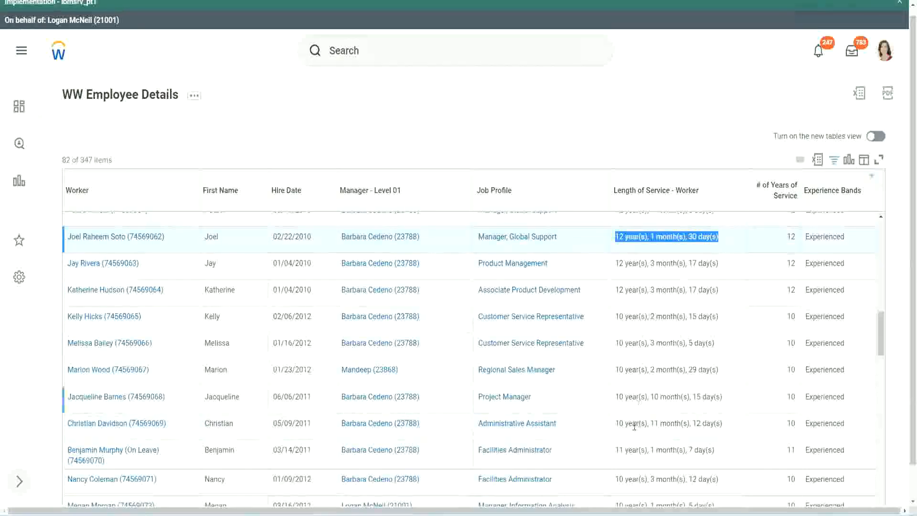
{"action": "left_click", "coordinate": [714, 423]}
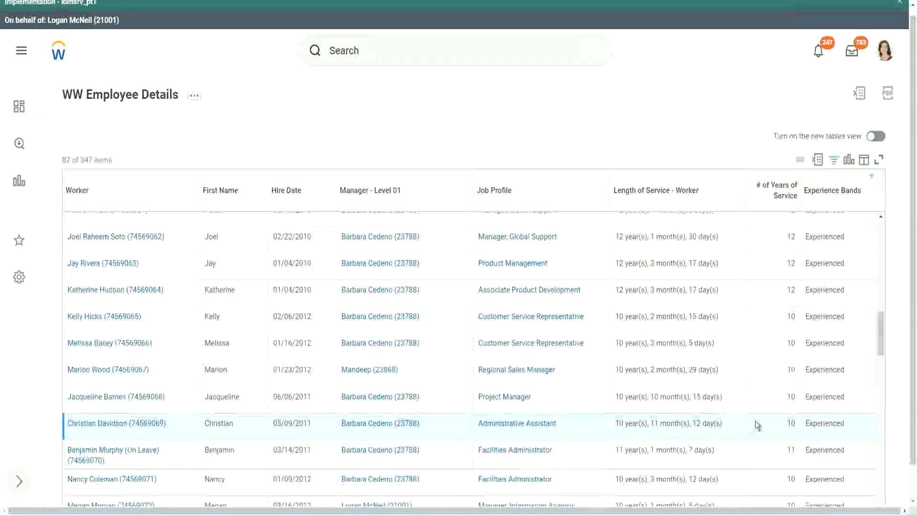
{"action": "double_click", "coordinate": [789, 423]}
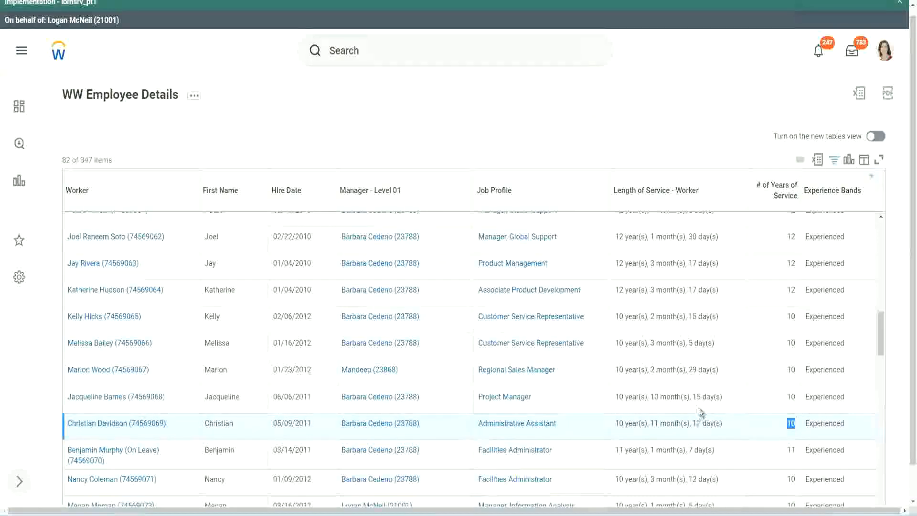
{"action": "left_click", "coordinate": [757, 426]}
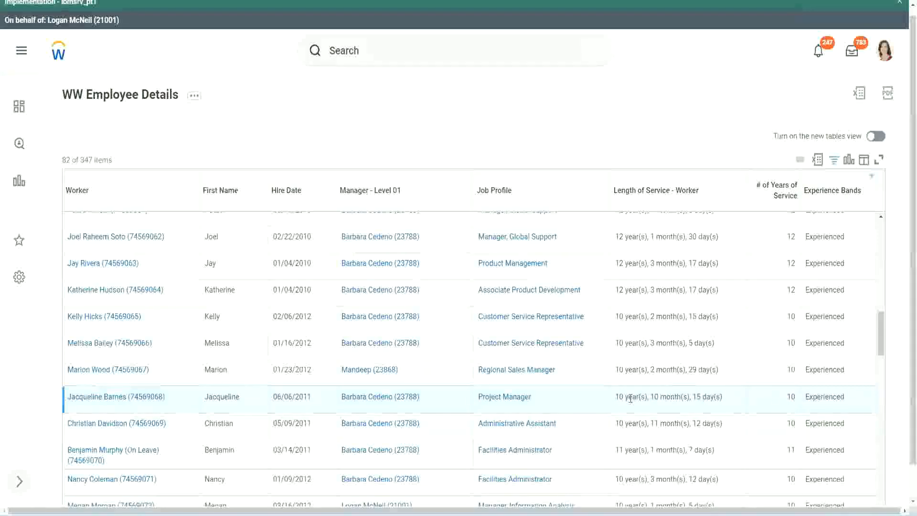
{"action": "double_click", "coordinate": [655, 397]}
{"action": "left_click", "coordinate": [686, 397]}
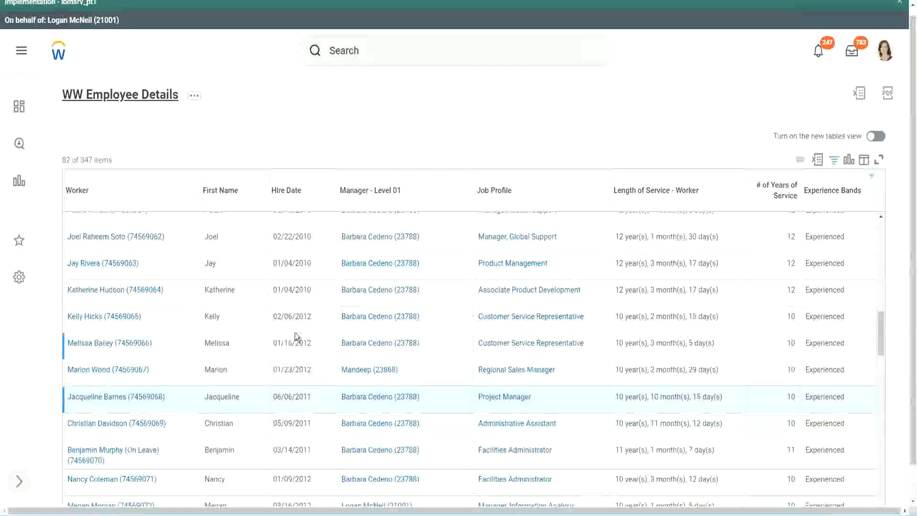
- Open the report's CF-WW-Eval Exp-Derive Experience Bands from Years of Service field in a new tab and examine its conditions and return values
{"action": "scroll", "coordinate": [299, 332], "scroll_direction": "down", "scroll_amount": 5}
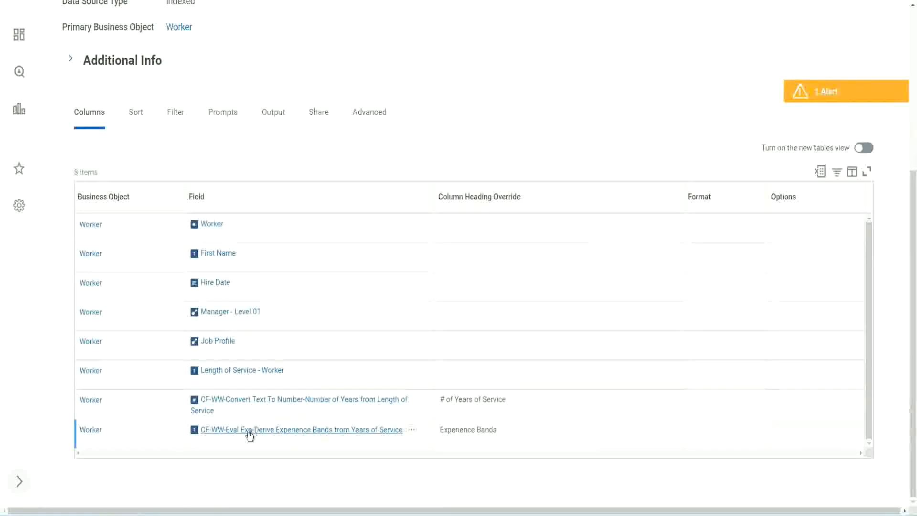
{"action": "right_click", "coordinate": [248, 433]}
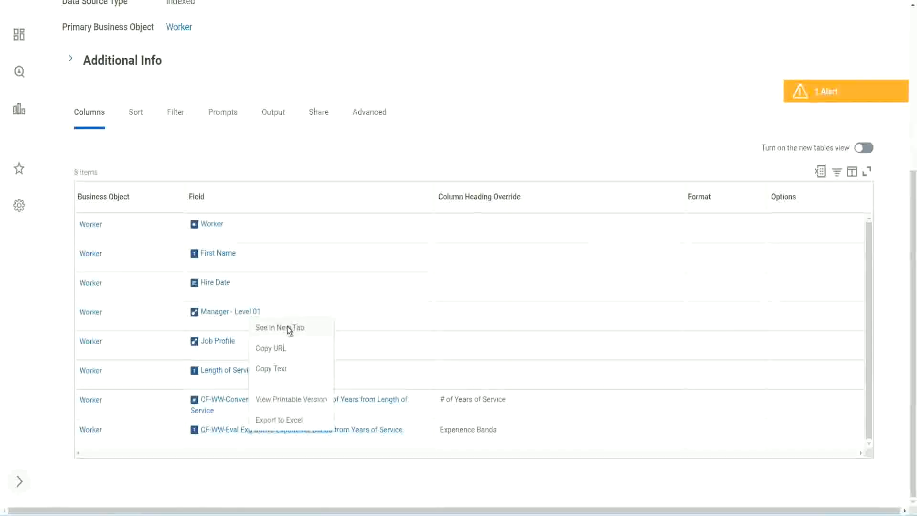
{"action": "left_click", "coordinate": [286, 326]}
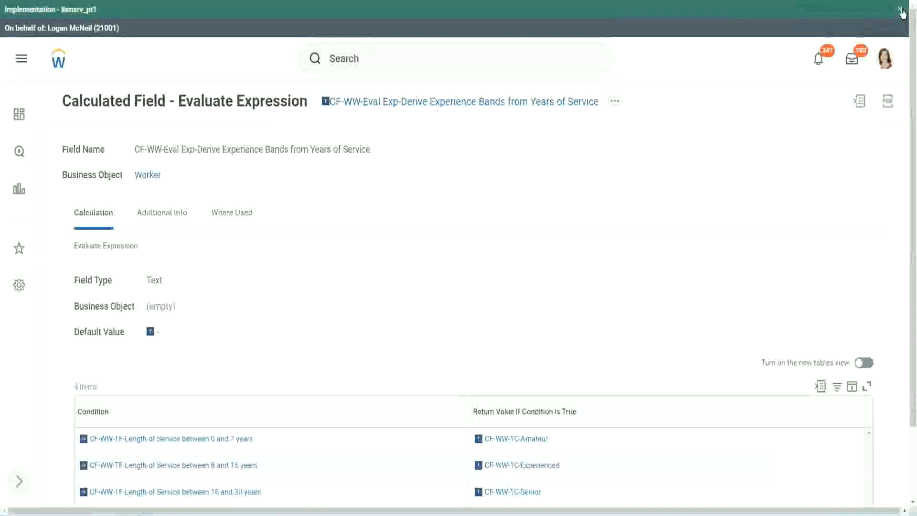
{"action": "left_click", "coordinate": [901, 10]}
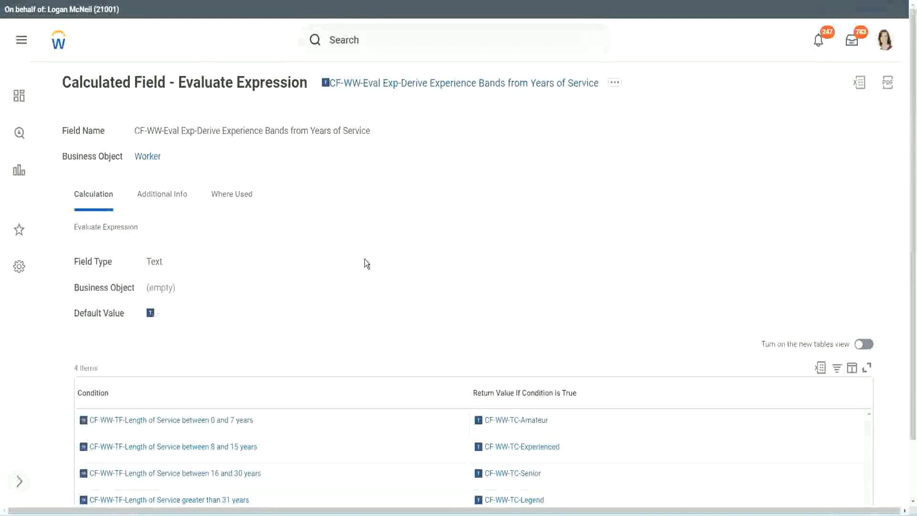
{"action": "scroll", "coordinate": [383, 256], "scroll_direction": "down", "scroll_amount": 1}
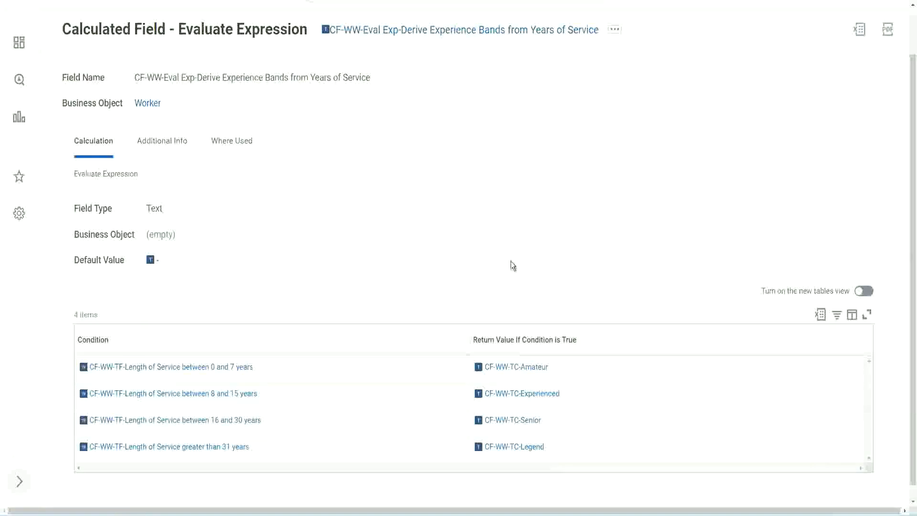
{"action": "left_click", "coordinate": [416, 337]}
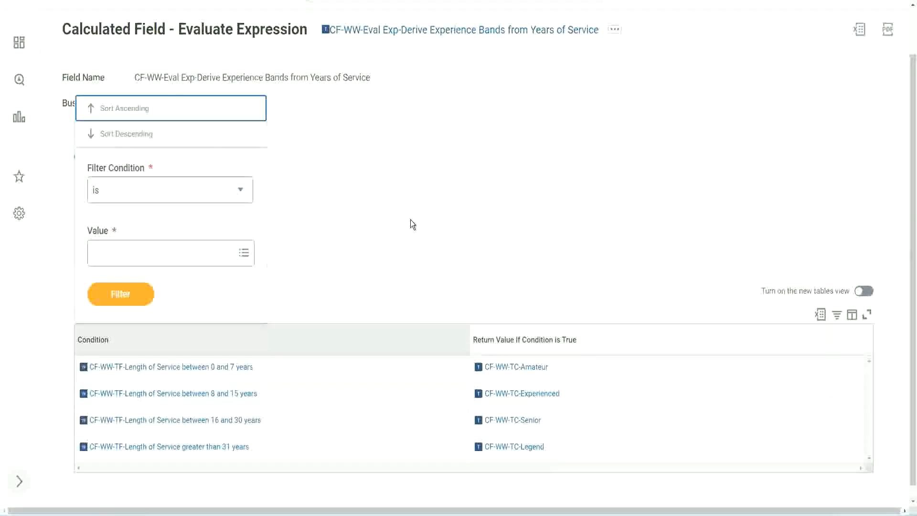
{"action": "left_click", "coordinate": [413, 224]}
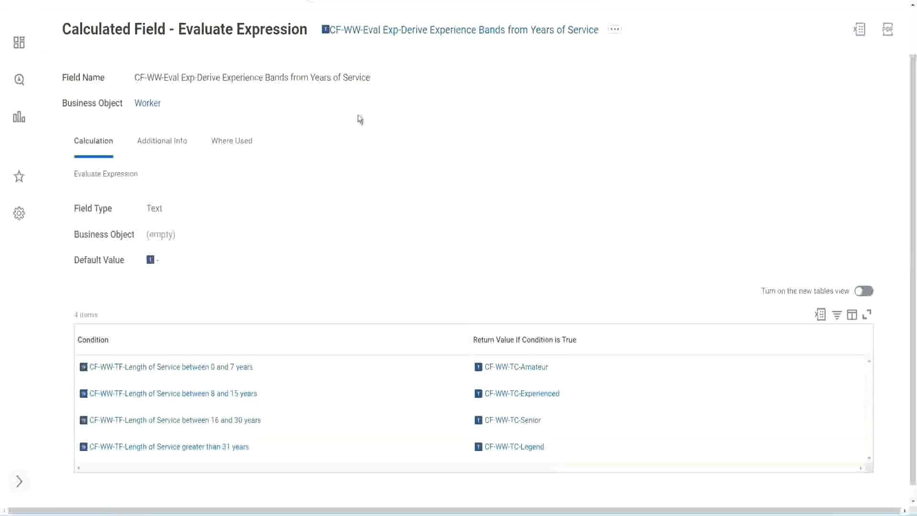
- Copy the name of the Evaluate Expression calculated field as text
{"action": "right_click", "coordinate": [403, 35]}
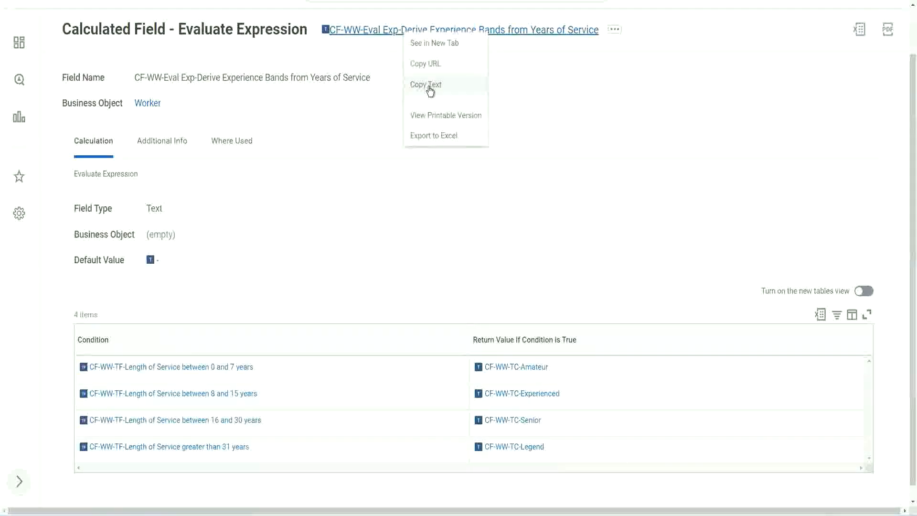
{"action": "left_click", "coordinate": [430, 87]}
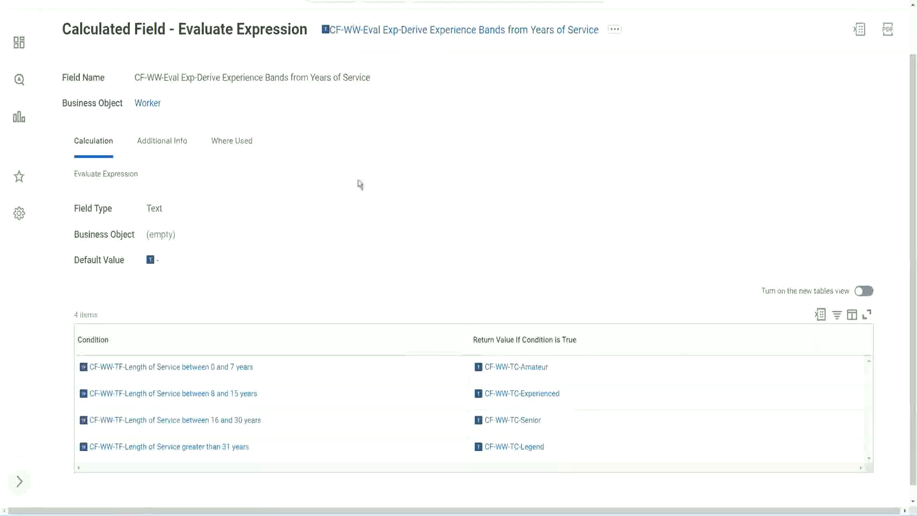
{"action": "scroll", "coordinate": [358, 191], "scroll_direction": "up", "scroll_amount": 1}
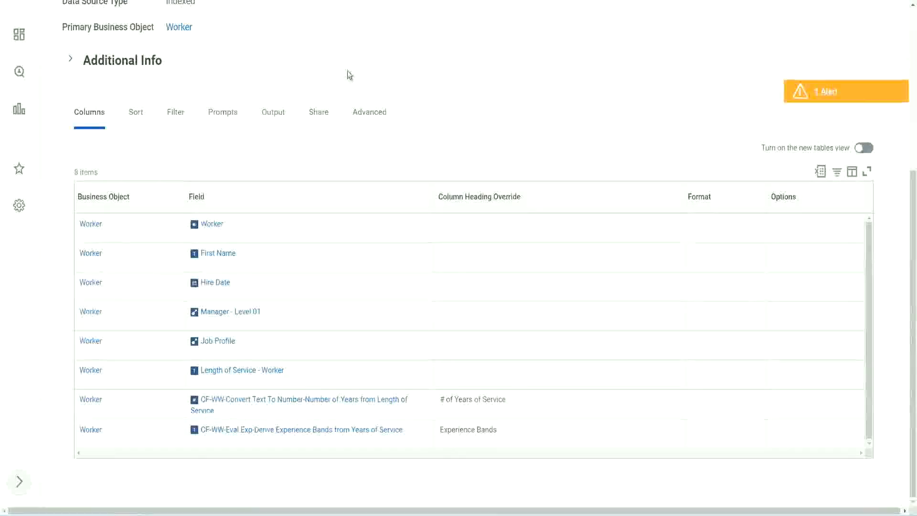
- From the report definition page, open the Create Calculated Field task and paste the copied name as the field name
{"action": "scroll", "coordinate": [346, 75], "scroll_direction": "up", "scroll_amount": 5}
{"action": "left_click", "coordinate": [372, 58]}
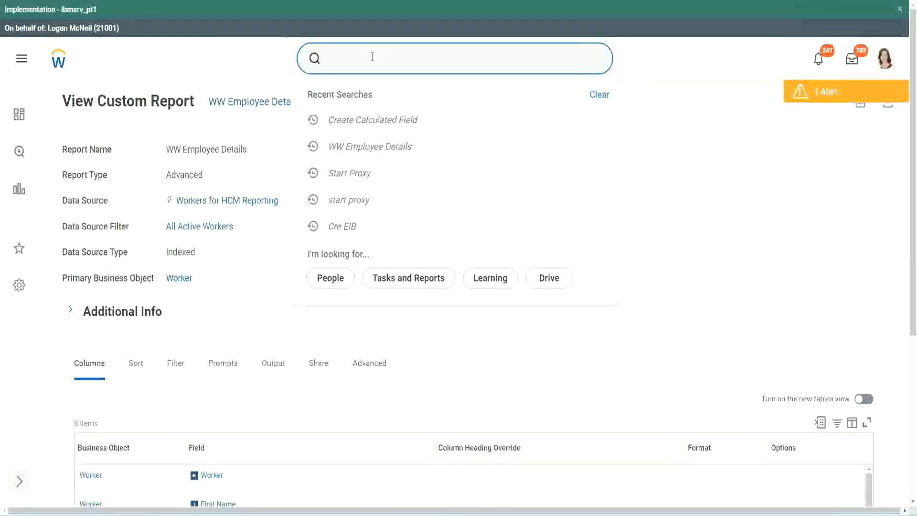
{"action": "type", "text": "create cal field"}
{"action": "left_click", "coordinate": [383, 99]}
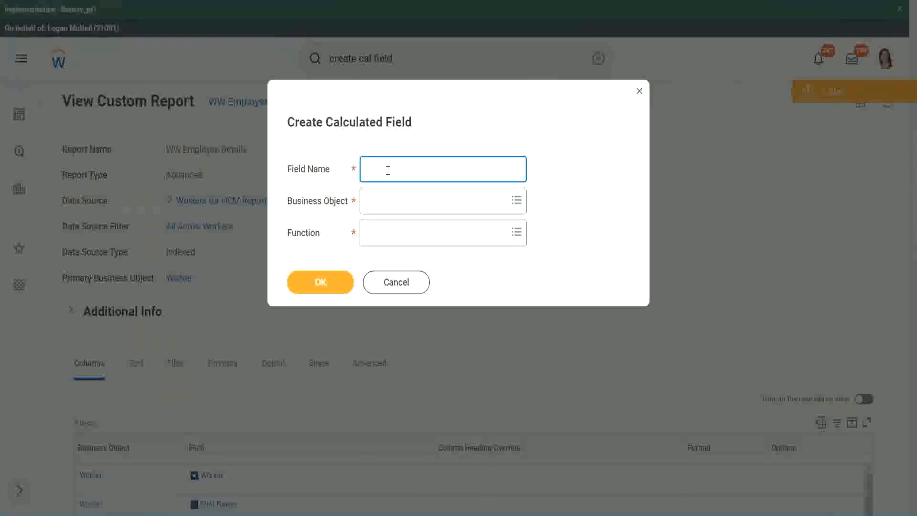
{"action": "key", "text": "ctrl+v"}
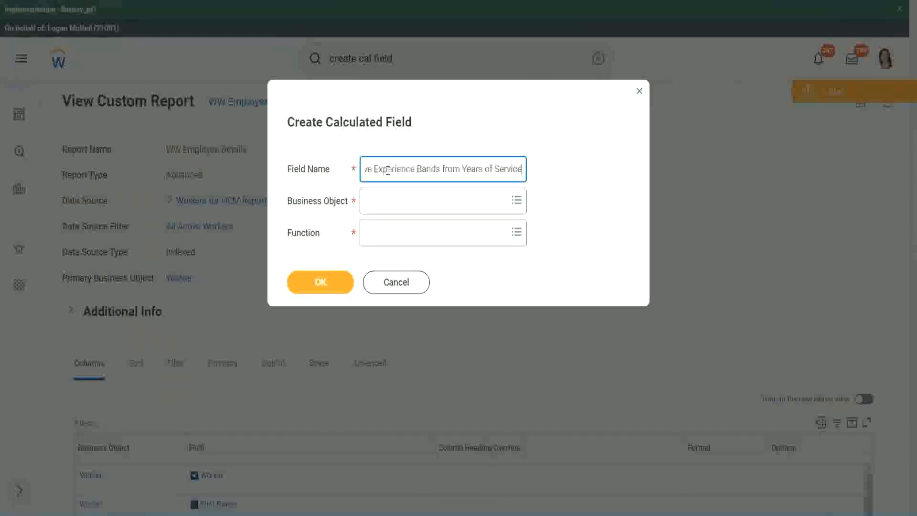
- Insert "Bands" after "Eval Exp" in the new calculated field's name
{"action": "left_click_drag", "start_coordinate": [411, 170], "coordinate": [334, 154]}
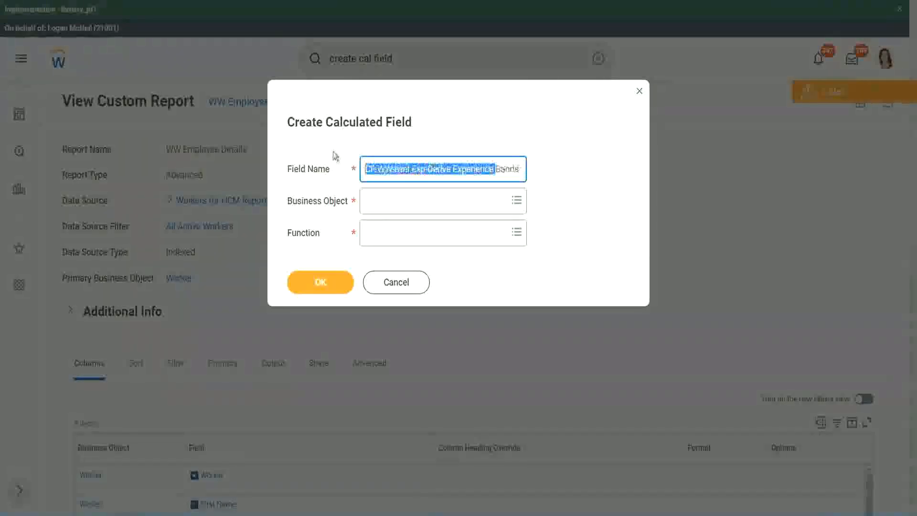
{"action": "left_click", "coordinate": [417, 170]}
{"action": "double_click", "coordinate": [417, 170]}
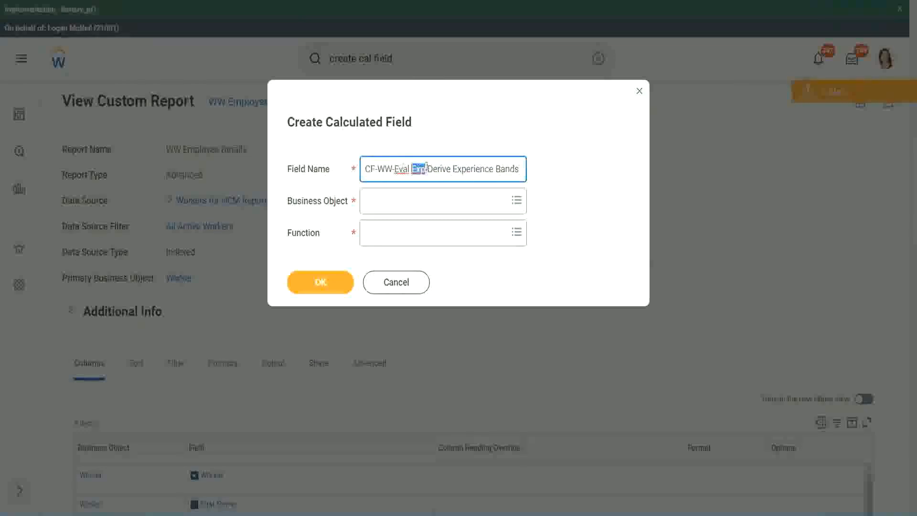
{"action": "left_click", "coordinate": [424, 168]}
{"action": "type", "text": "bands"}
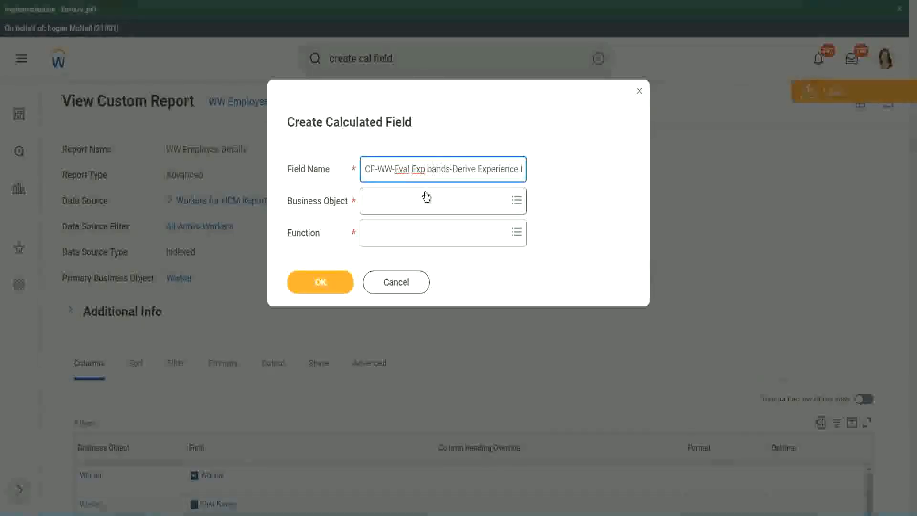
{"action": "key", "text": "shift+Left"}
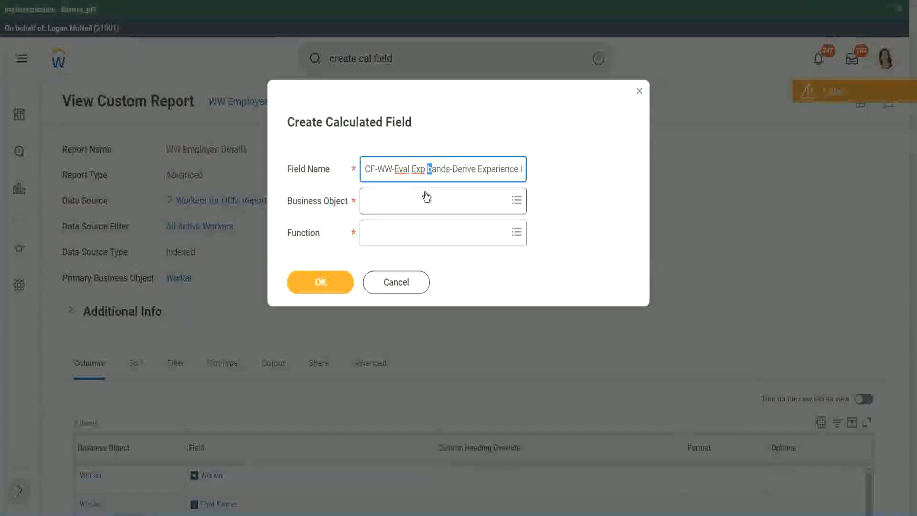
{"action": "type", "text": "B"}
{"action": "key", "text": "Right"}
{"action": "key", "text": "Right"}
{"action": "key", "text": "Right"}
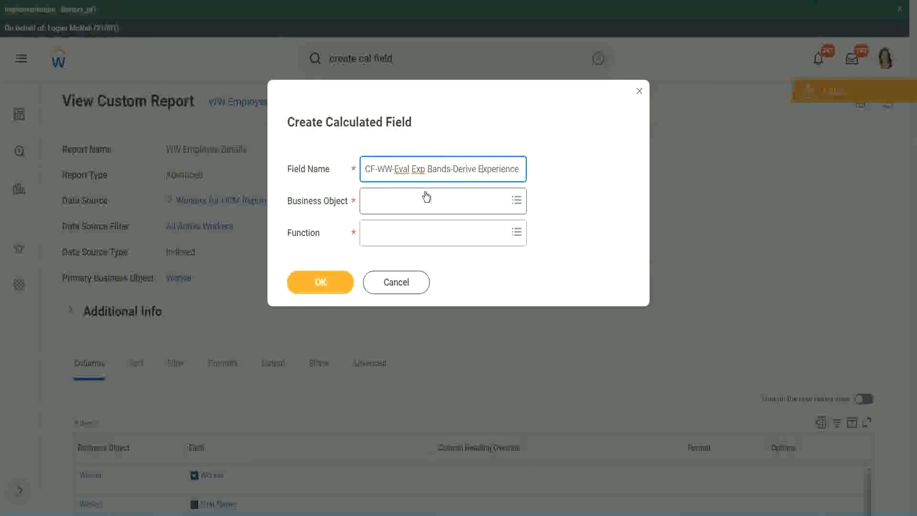
- Replace "Derive" with "Determine" in the new calculated field's name
{"action": "key", "text": "End"}
{"action": "type", "text": "Bands from Years of"}
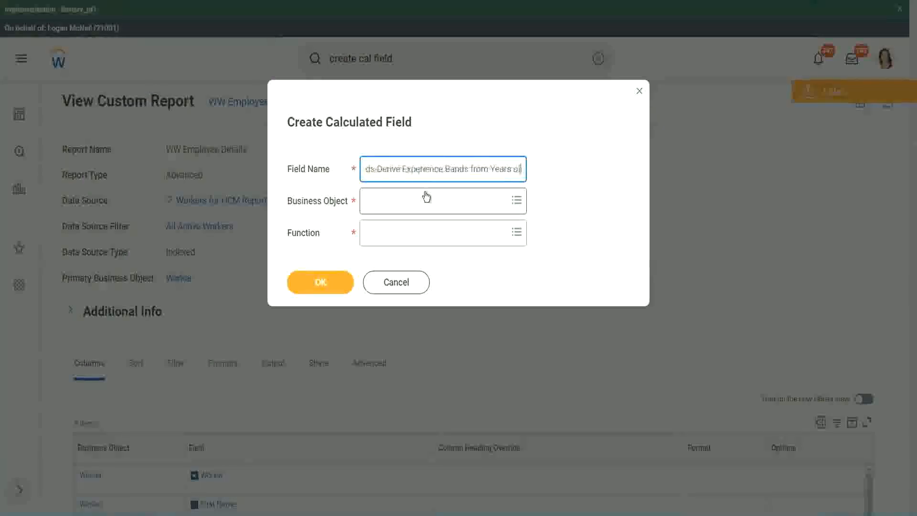
{"action": "key", "text": "Left"}
{"action": "key", "text": "Left"}
{"action": "key", "text": "Left"}
{"action": "key", "text": "Left"}
{"action": "key", "text": "Left"}
{"action": "key", "text": "Left"}
{"action": "key", "text": "Left"}
{"action": "key", "text": "Left"}
{"action": "key", "text": "Left"}
{"action": "key", "text": "Left"}
{"action": "key", "text": "Left"}
{"action": "key", "text": "Left"}
{"action": "key", "text": "Left"}
{"action": "key", "text": "Left"}
{"action": "key", "text": "Left"}
{"action": "key", "text": "Left"}
{"action": "key", "text": "Left"}
{"action": "key", "text": "Left"}
{"action": "key", "text": "Left"}
{"action": "key", "text": "Left"}
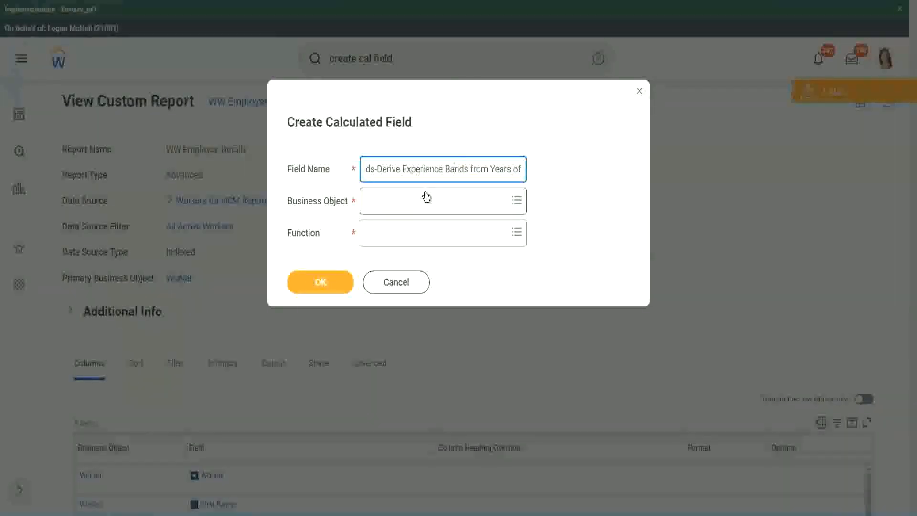
{"action": "key", "text": "Left"}
{"action": "key", "text": "Left"}
{"action": "key", "text": "shift+Left"}
{"action": "key", "text": "shift+Left"}
{"action": "key", "text": "shift+Left"}
{"action": "key", "text": "shift+Left"}
{"action": "key", "text": "shift+Left"}
{"action": "key", "text": "shift+Left"}
{"action": "type", "text": "Determine"}
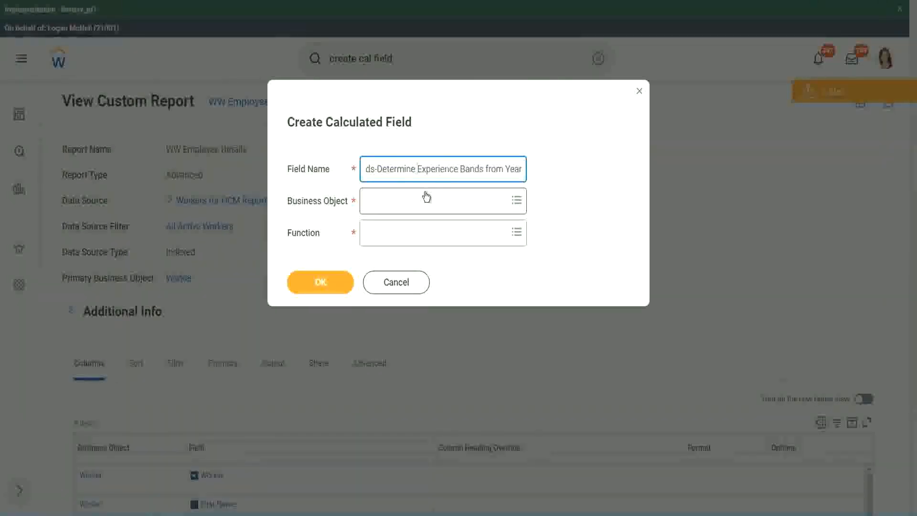
- Set the new calculated field's business object to Worker
{"action": "key", "text": "End"}
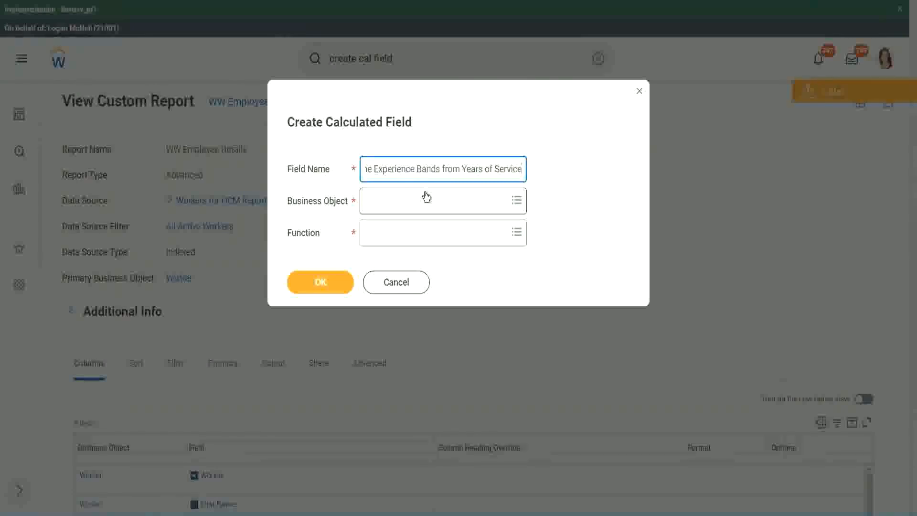
{"action": "left_click", "coordinate": [408, 206]}
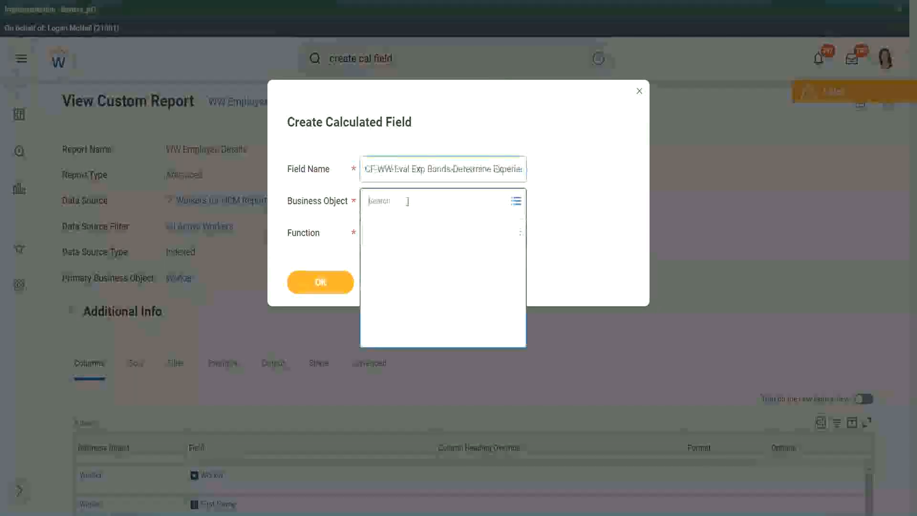
{"action": "type", "text": "work"}
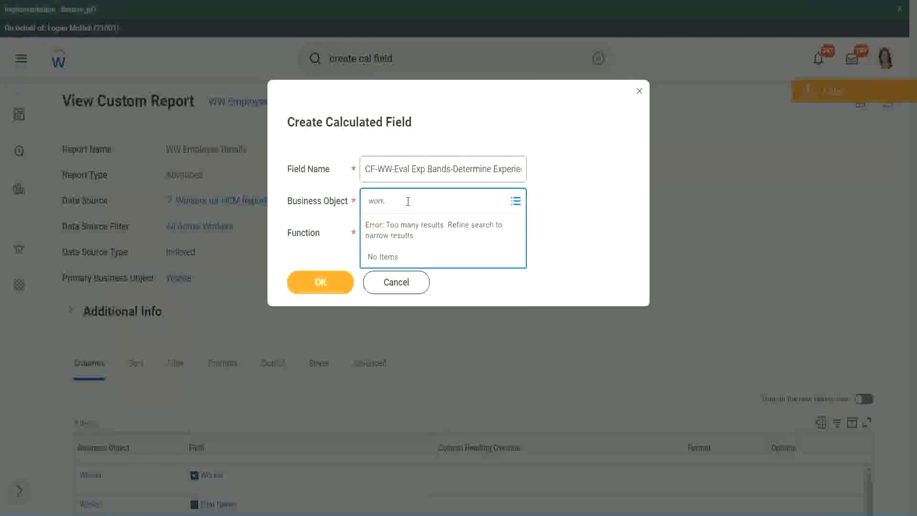
{"action": "type", "text": "er"}
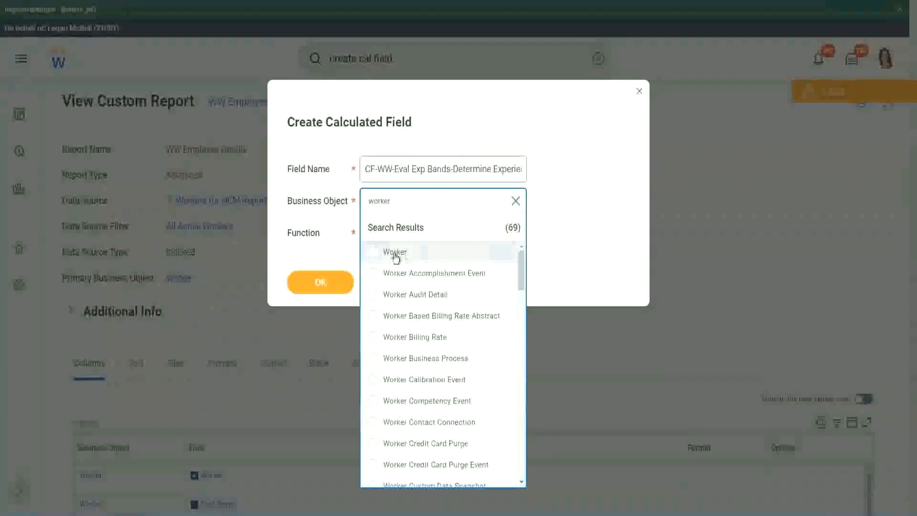
{"action": "left_click", "coordinate": [394, 252]}
- Choose Evaluate Expression Band as the calculated field's function
{"action": "left_click", "coordinate": [388, 231]}
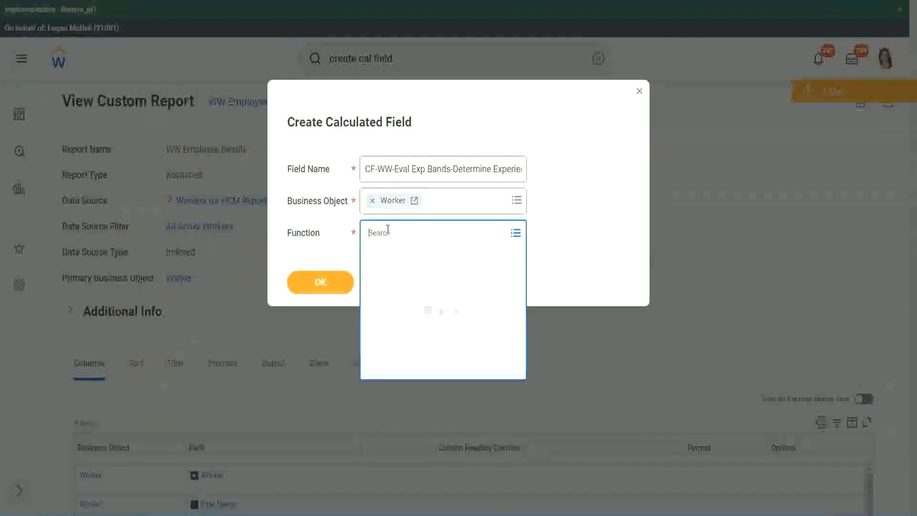
{"action": "type", "text": "eval ex"}
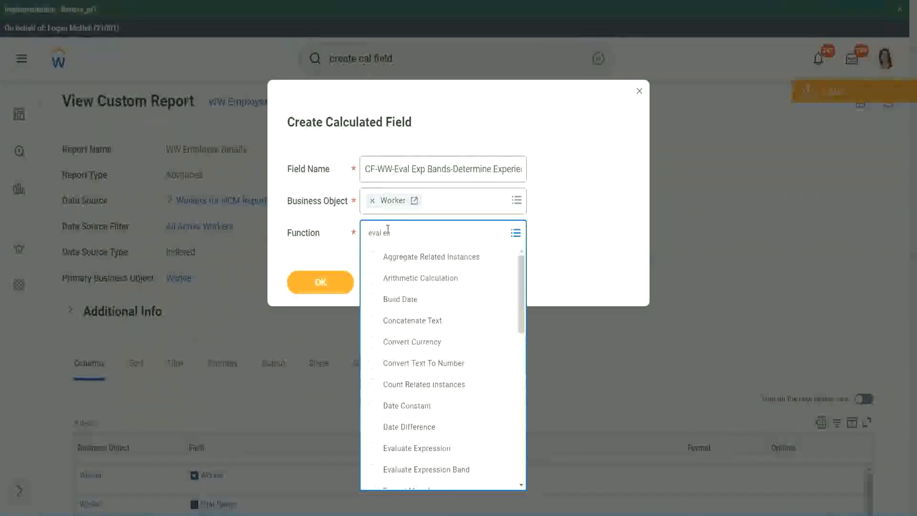
{"action": "type", "text": "p"}
{"action": "key", "text": "Return"}
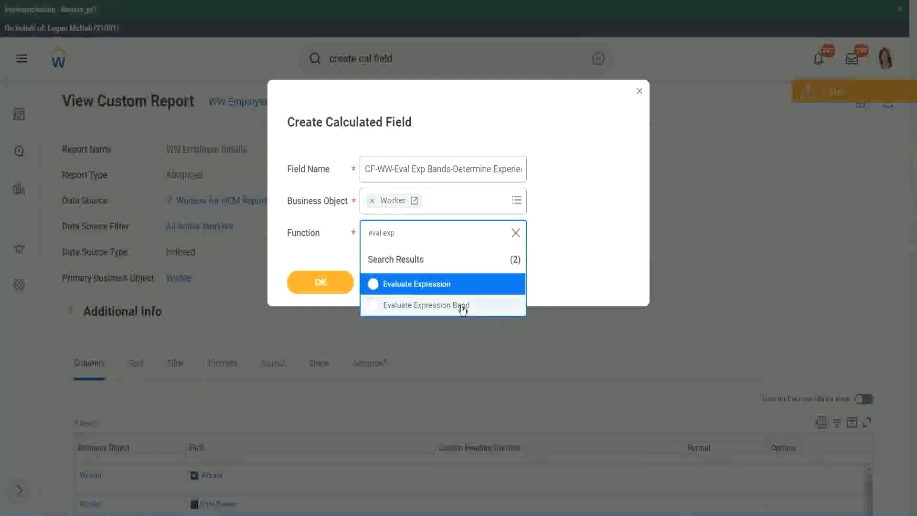
{"action": "left_click", "coordinate": [463, 306]}
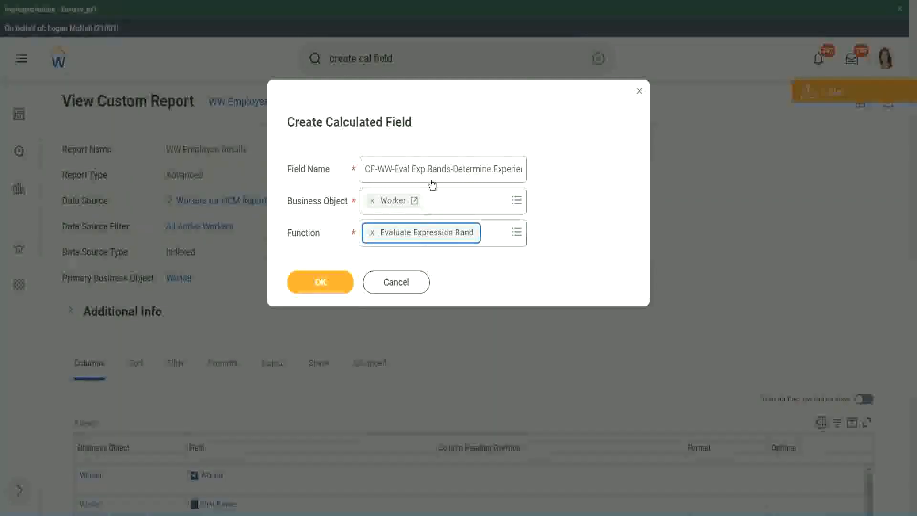
- Change "Bands" after "Eval Exp" to "Band" in the field name and proceed to the calculation definition
{"action": "left_click", "coordinate": [449, 168]}
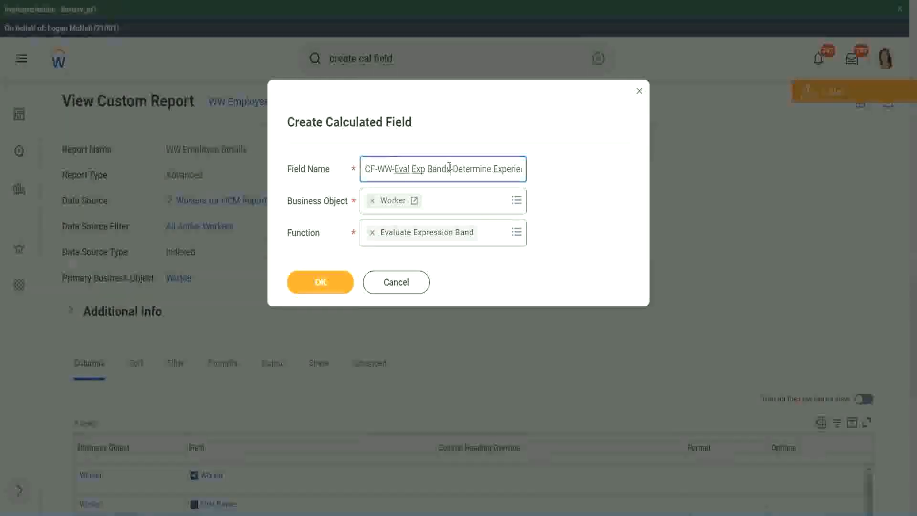
{"action": "key", "text": "BackSpace"}
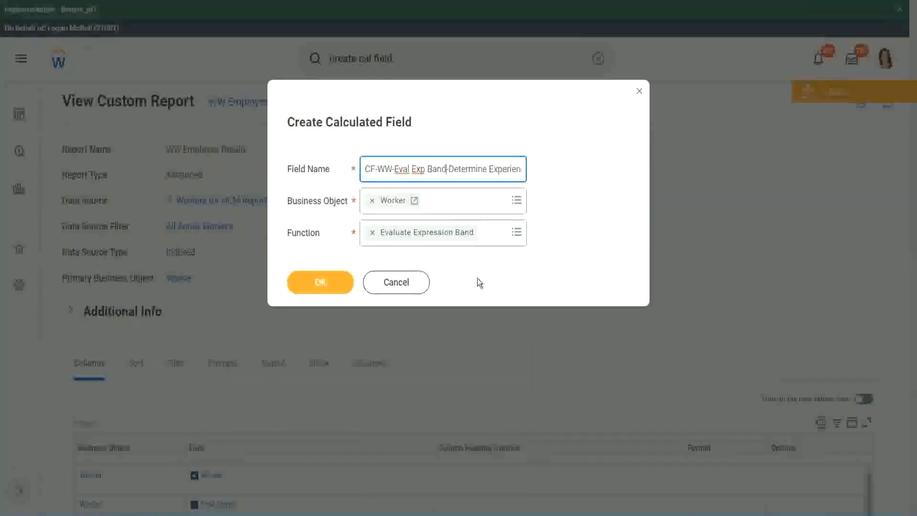
{"action": "left_click", "coordinate": [325, 283]}
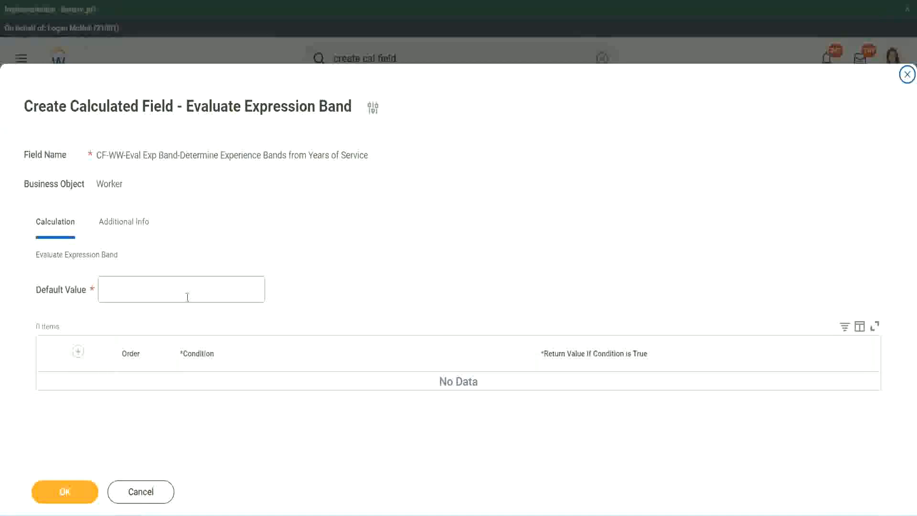
- Set the default value to "-" and add the first condition row
{"action": "left_click", "coordinate": [133, 294]}
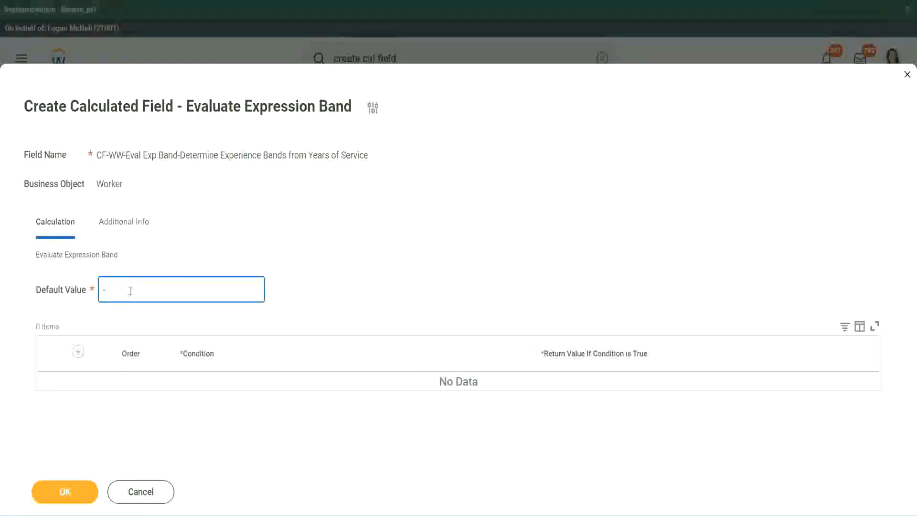
{"action": "left_click", "coordinate": [78, 351]}
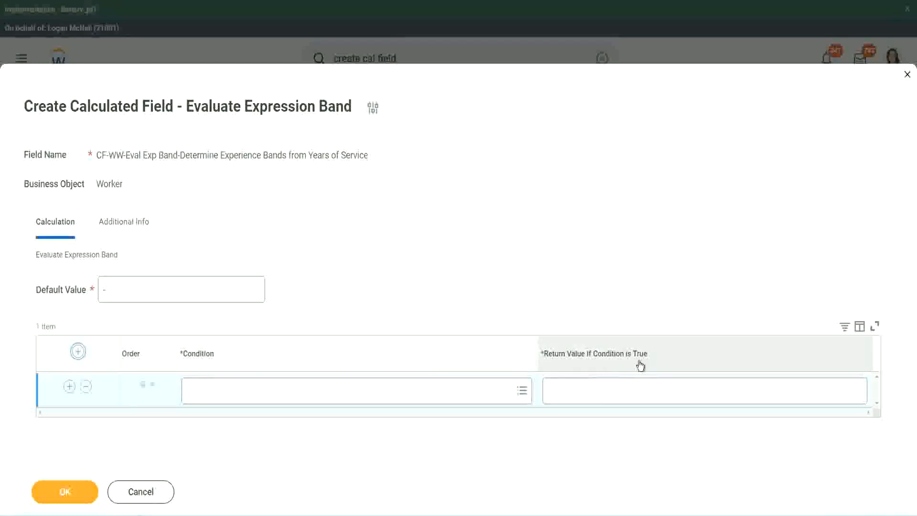
{"action": "left_click", "coordinate": [597, 390]}
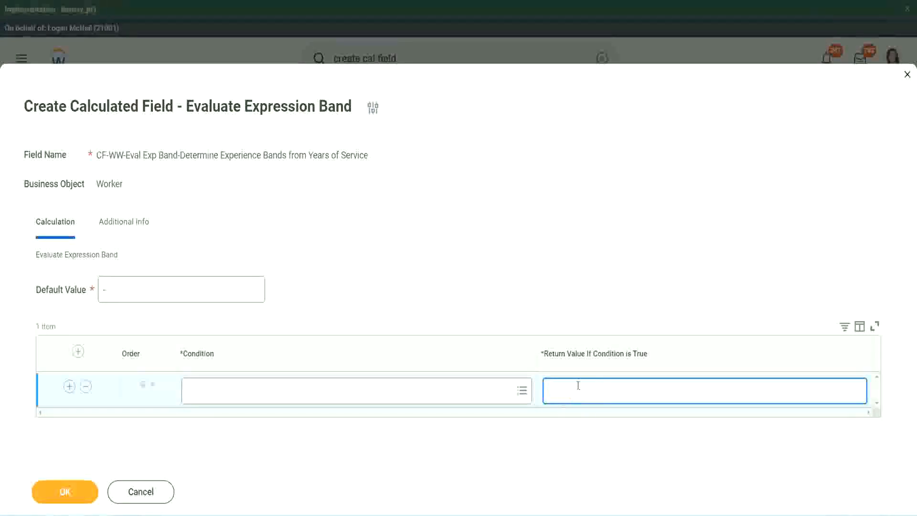
{"action": "type", "text": "adkadjaidjaijdiaj"}
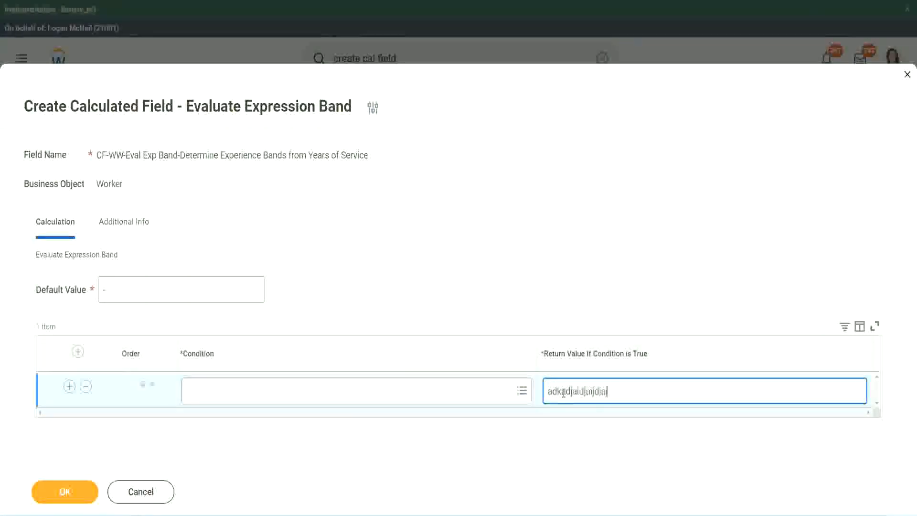
{"action": "key", "text": "BackSpace"}
{"action": "key", "text": "BackSpace"}
{"action": "key", "text": "BackSpace"}
{"action": "key", "text": "BackSpace"}
{"action": "key", "text": "BackSpace"}
{"action": "key", "text": "BackSpace"}
{"action": "key", "text": "BackSpace"}
{"action": "key", "text": "BackSpace"}
{"action": "key", "text": "BackSpace"}
{"action": "key", "text": "BackSpace"}
{"action": "key", "text": "BackSpace"}
{"action": "key", "text": "BackSpace"}
{"action": "key", "text": "BackSpace"}
{"action": "key", "text": "BackSpace"}
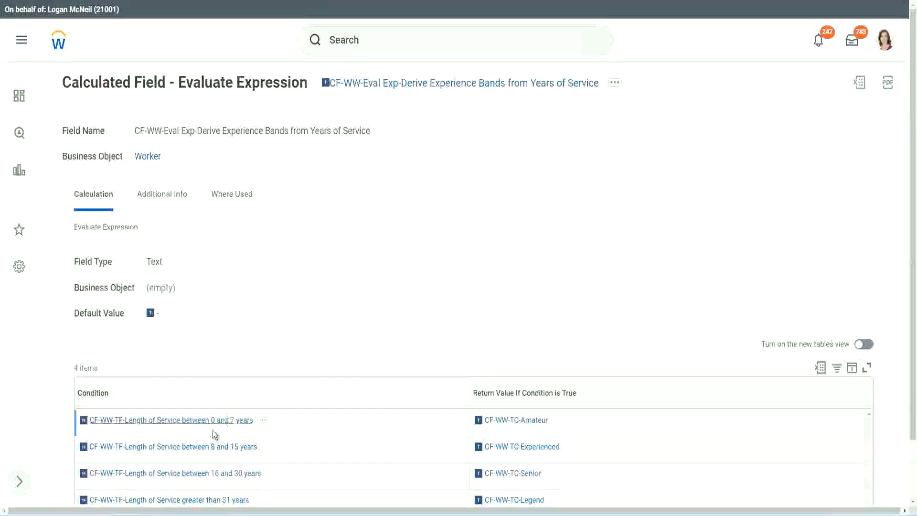
- Copy CF-WW-TF-Length of Service between 0 and 7 years from the existing calculated field as the first row's condition, with return value Amateur
{"action": "right_click", "coordinate": [211, 425]}
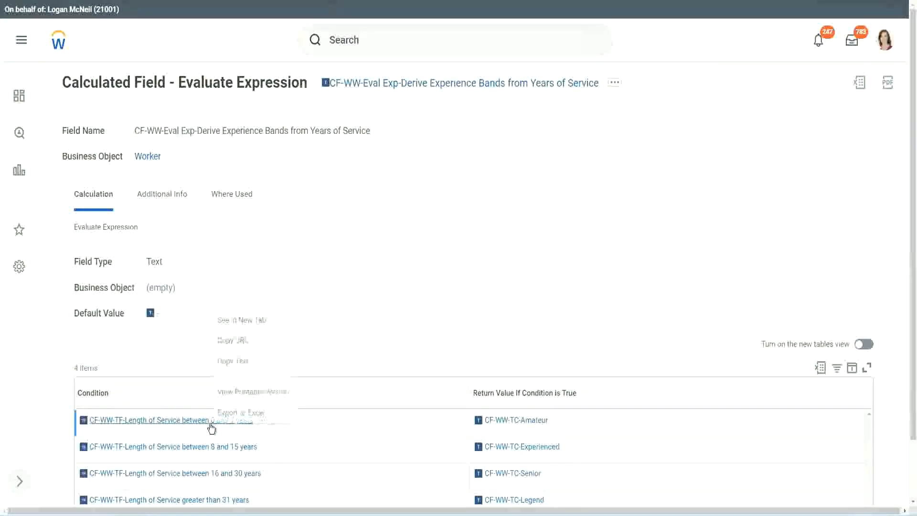
{"action": "left_click", "coordinate": [248, 362]}
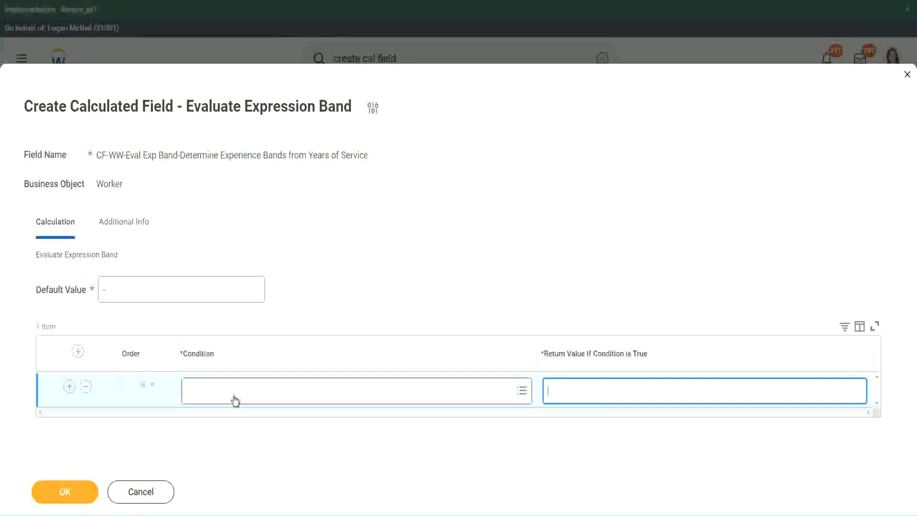
{"action": "left_click", "coordinate": [234, 395]}
{"action": "key", "text": "ctrl+v"}
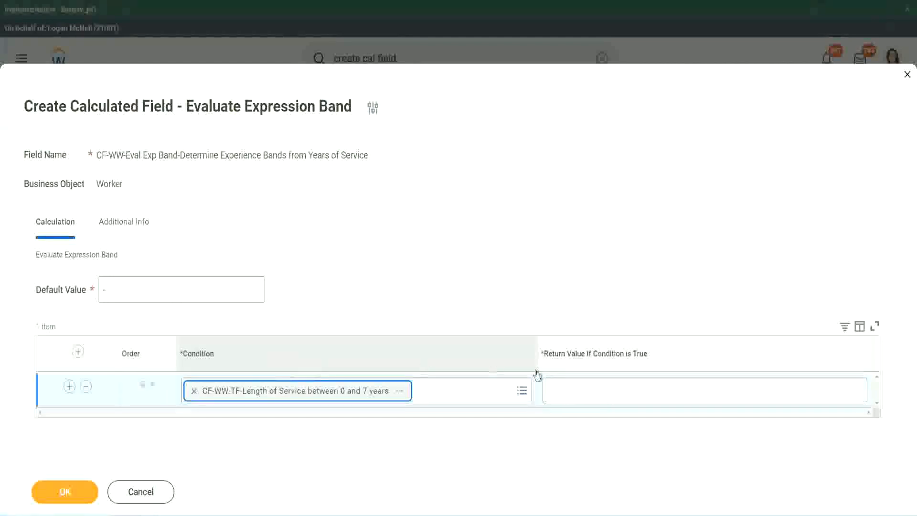
{"action": "left_click", "coordinate": [580, 382]}
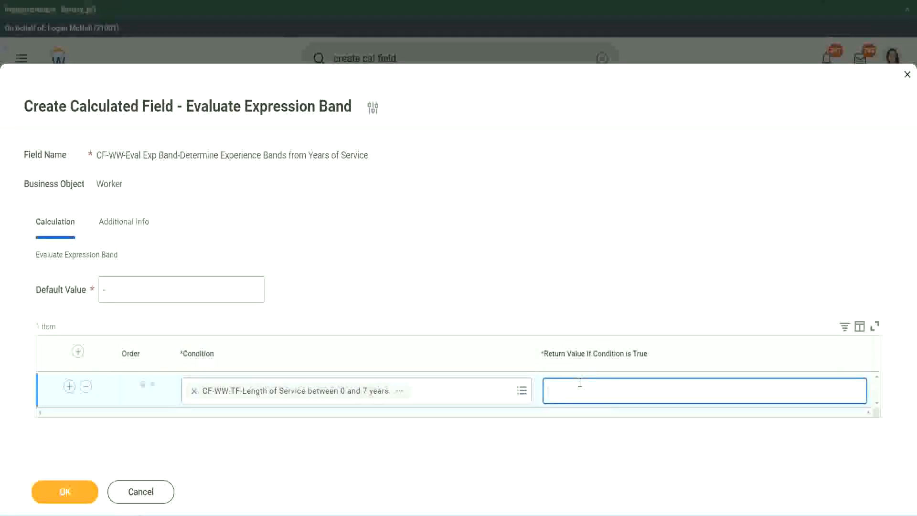
{"action": "type", "text": "Amateur"}
- Add three more rows and place the copied condition CF-WW-TF-Length of Service between 16 and 30 years in the third row
{"action": "left_click", "coordinate": [69, 386]}
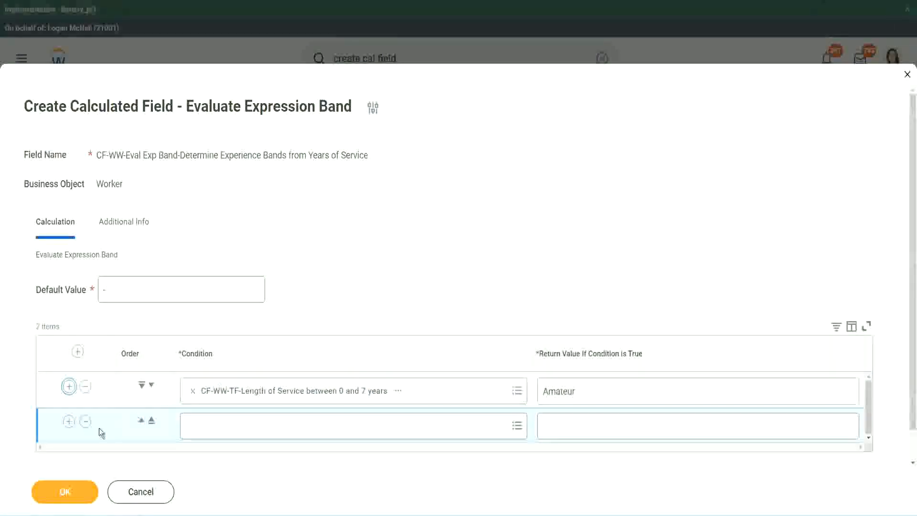
{"action": "left_click", "coordinate": [69, 421]}
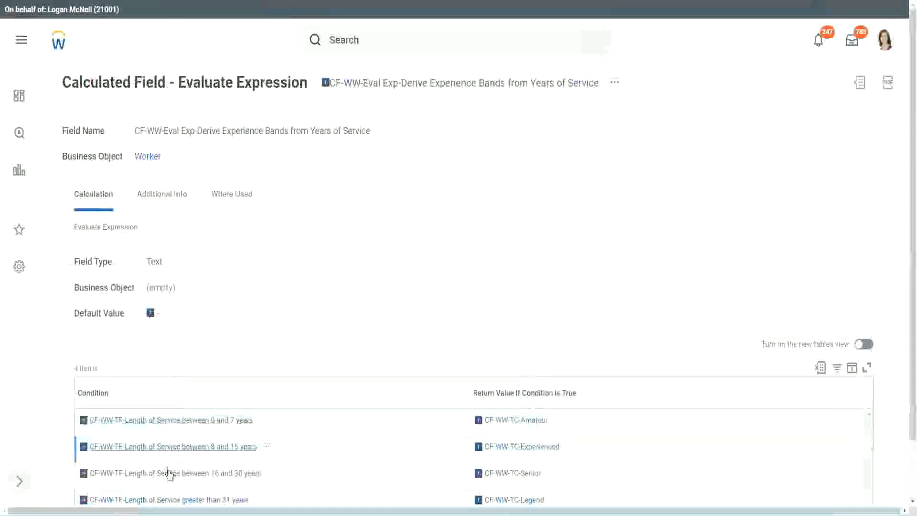
{"action": "right_click", "coordinate": [168, 473]}
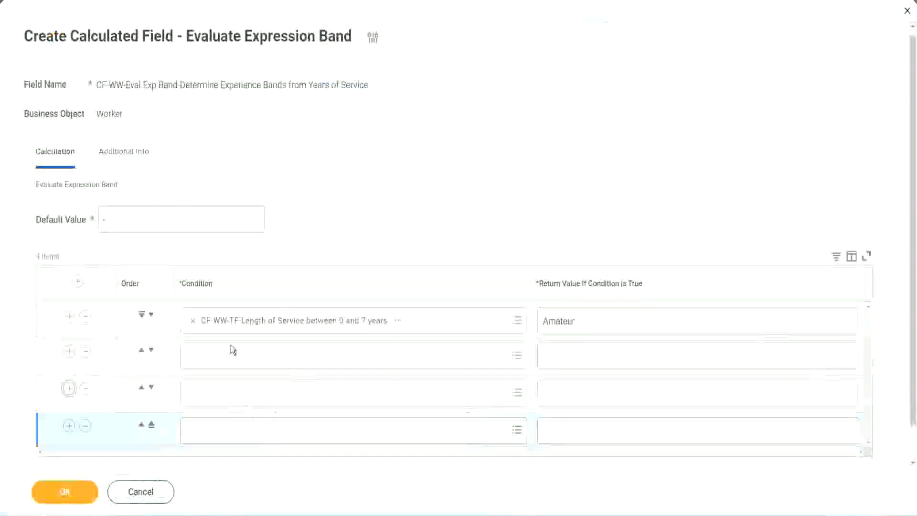
{"action": "left_click", "coordinate": [232, 353]}
{"action": "type", "text": "CF-WW-TF-Length of Service between 16 and 30 years"}
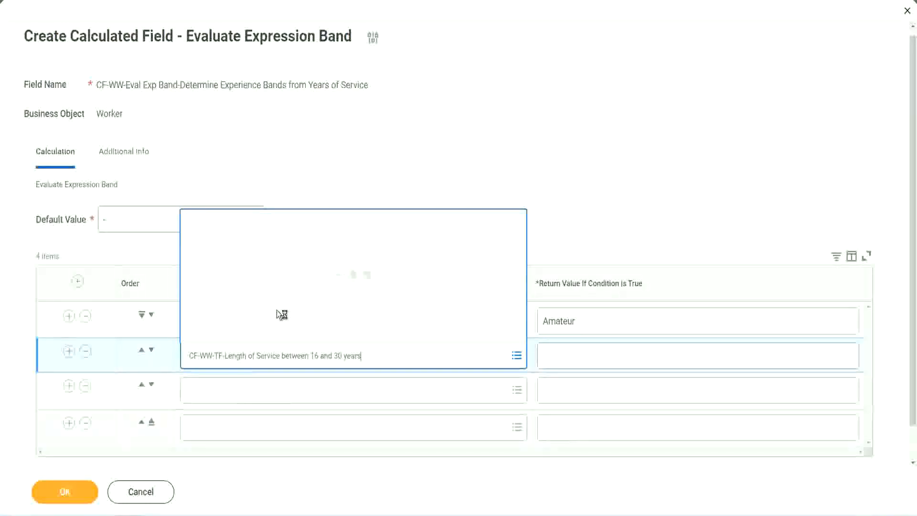
{"action": "left_click", "coordinate": [151, 351]}
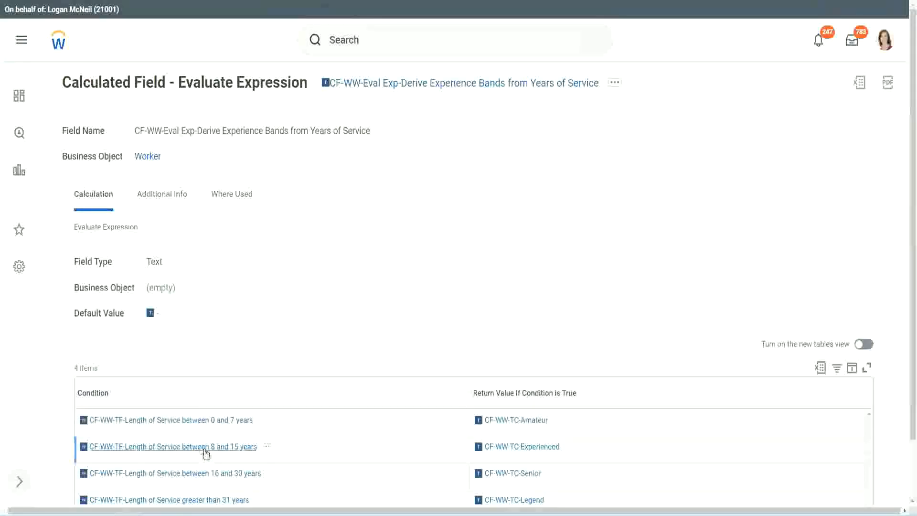
- Copy CF-WW-TF-Length of Service between 8 and 15 years from the existing calculated field into the second row's condition
{"action": "right_click", "coordinate": [206, 453]}
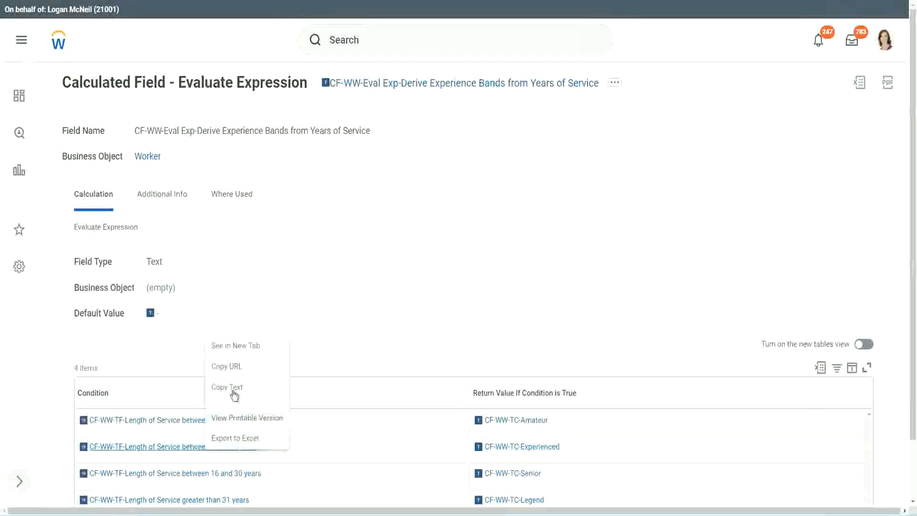
{"action": "left_click", "coordinate": [213, 386]}
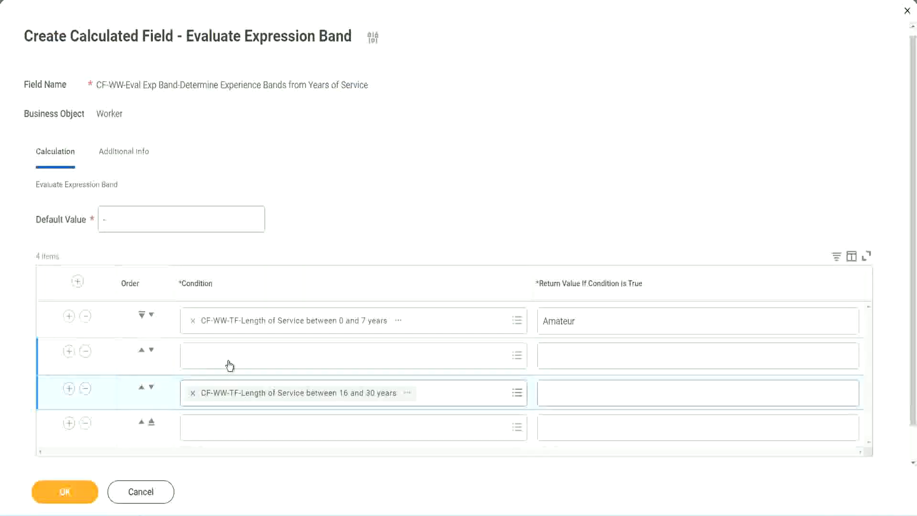
{"action": "left_click", "coordinate": [230, 366]}
{"action": "type", "text": "CF-WW-TF-Length of Service between 8 and 15 years"}
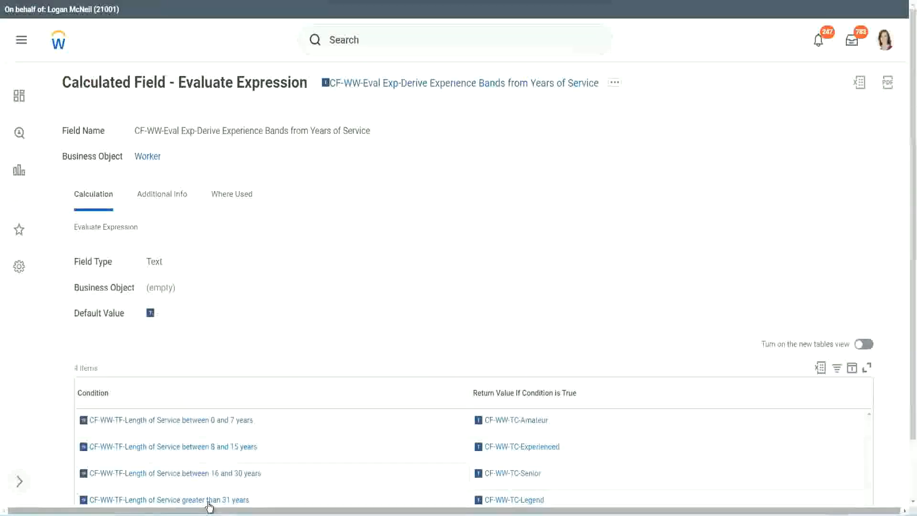
- Copy CF-WW-TF-Length of Service greater than 31 years from the existing calculated field into the fourth row's condition
{"action": "right_click", "coordinate": [236, 497]}
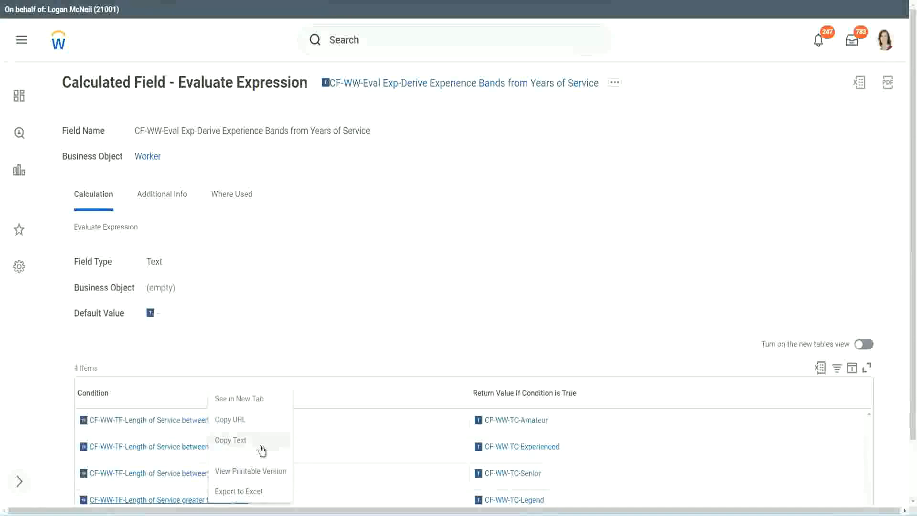
{"action": "left_click", "coordinate": [262, 450]}
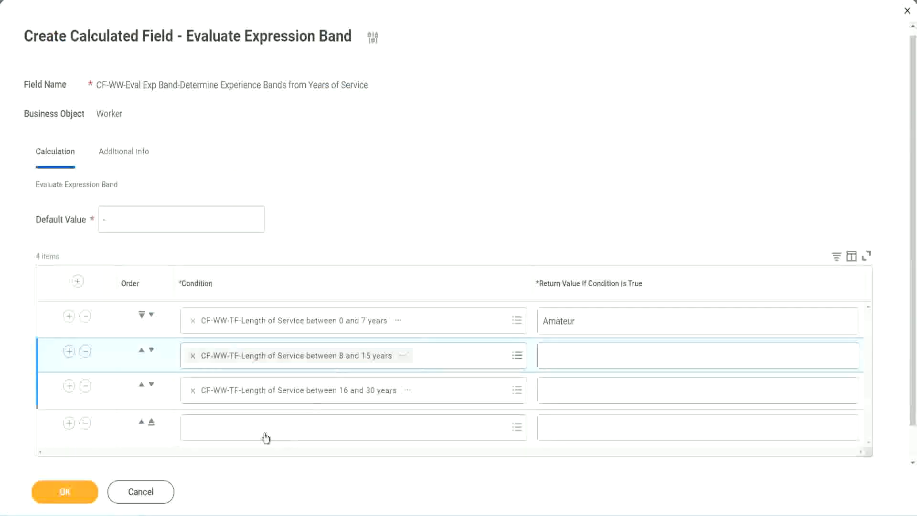
{"action": "key", "text": "ctrl+v"}
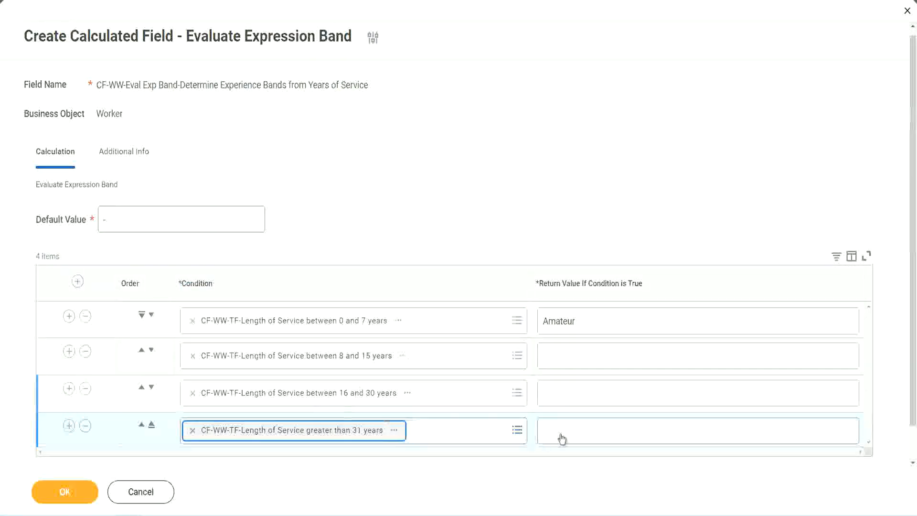
- Set the return values to Legend in the fourth row, Senior in the third and Experienced in the second, and save the calculated field
{"action": "left_click", "coordinate": [601, 429]}
{"action": "type", "text": "Le"}
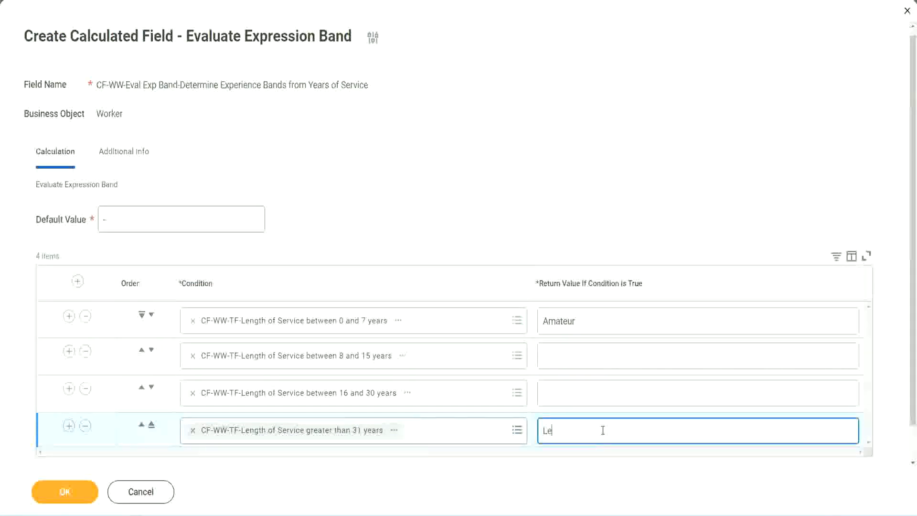
{"action": "type", "text": "gend"}
{"action": "left_click", "coordinate": [567, 387]}
{"action": "type", "text": "S"}
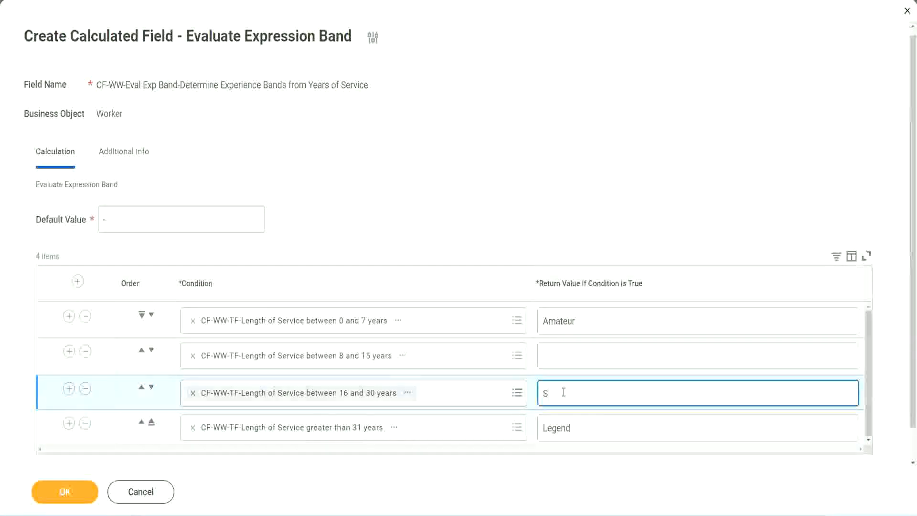
{"action": "type", "text": "enior"}
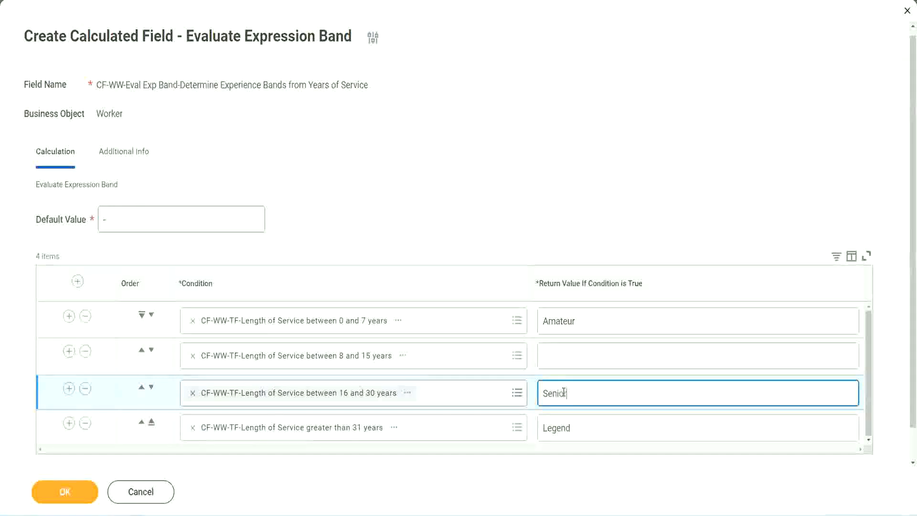
{"action": "left_click", "coordinate": [578, 357]}
{"action": "type", "text": "Ex"}
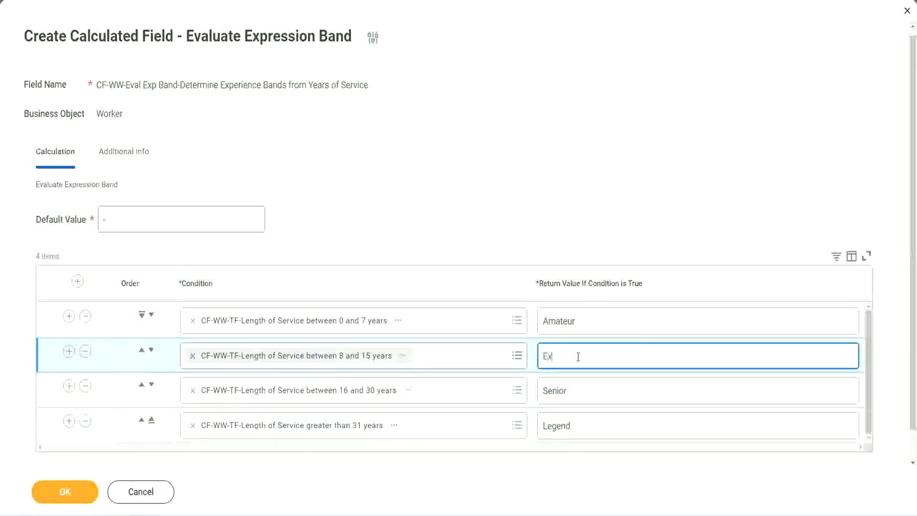
{"action": "type", "text": "perienced"}
{"action": "left_click", "coordinate": [65, 492]}
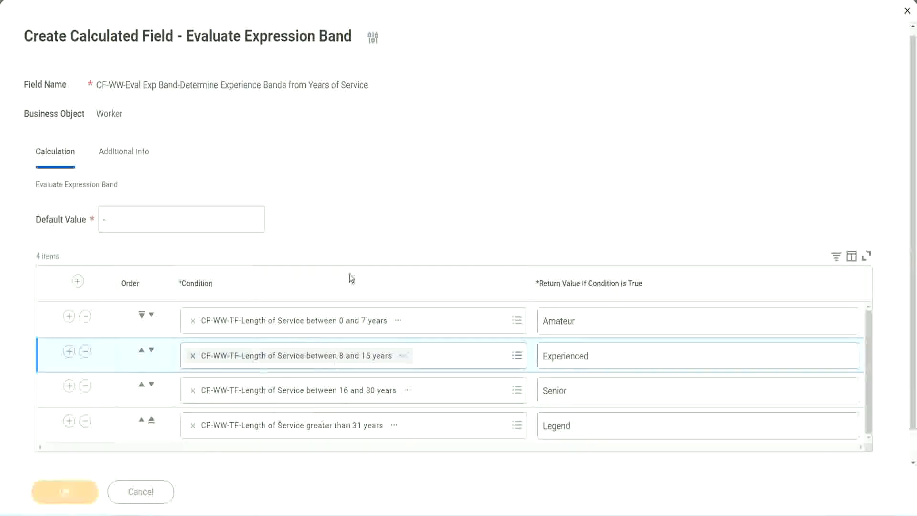
- Check the return value of each length-of-service condition in the saved calculated field
{"action": "scroll", "coordinate": [313, 297], "scroll_direction": "down", "scroll_amount": 3}
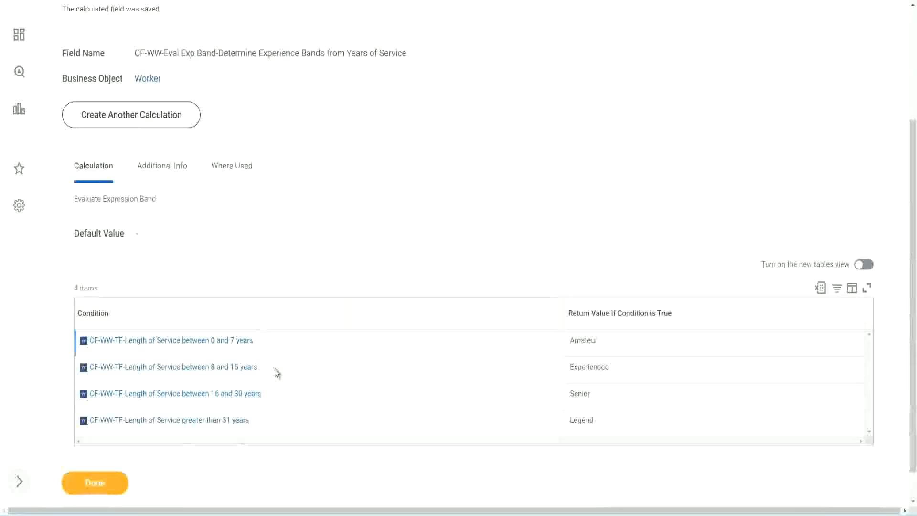
{"action": "double_click", "coordinate": [584, 340]}
{"action": "double_click", "coordinate": [589, 367]}
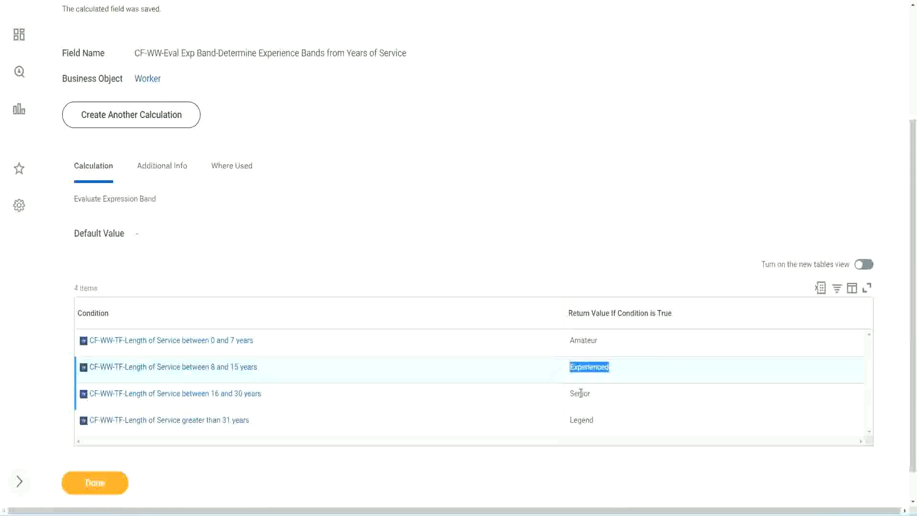
{"action": "double_click", "coordinate": [581, 393]}
{"action": "left_click", "coordinate": [584, 419]}
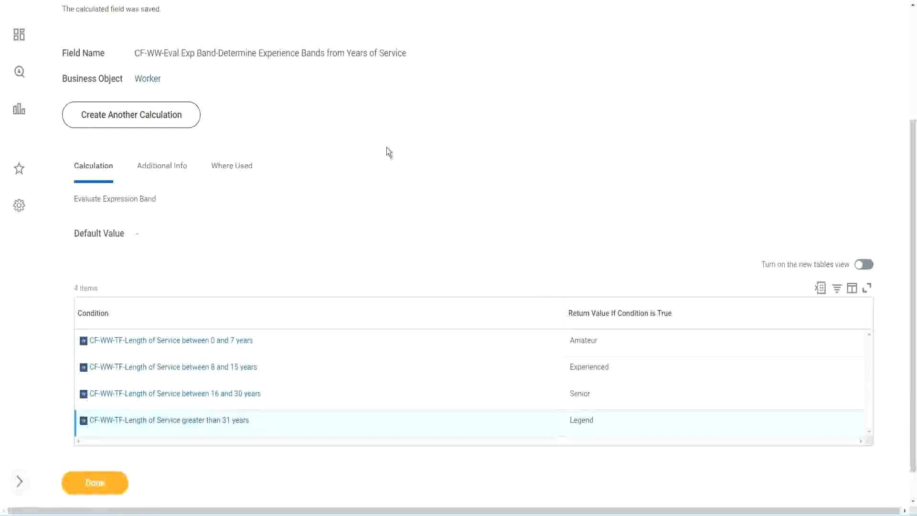
- Copy the name of the saved Evaluate Expression Band calculated field
{"action": "scroll", "coordinate": [389, 152], "scroll_direction": "up", "scroll_amount": 3}
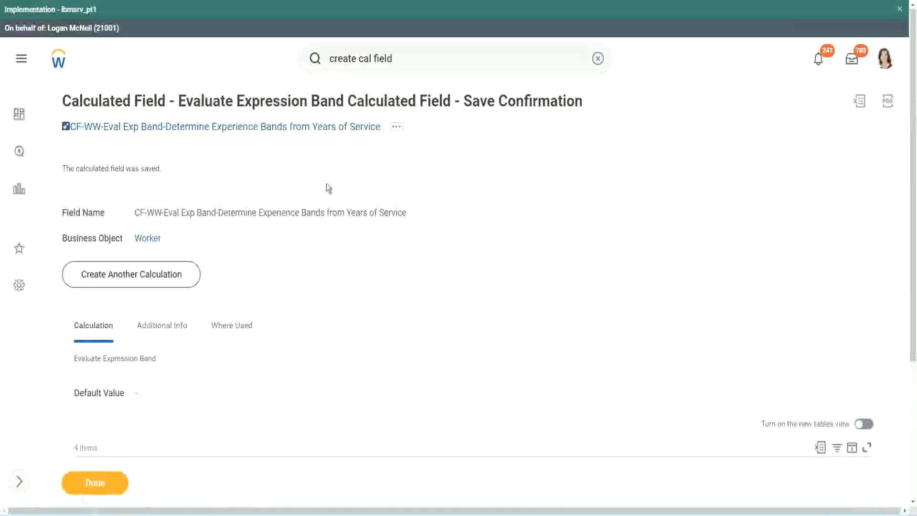
{"action": "right_click", "coordinate": [300, 128]}
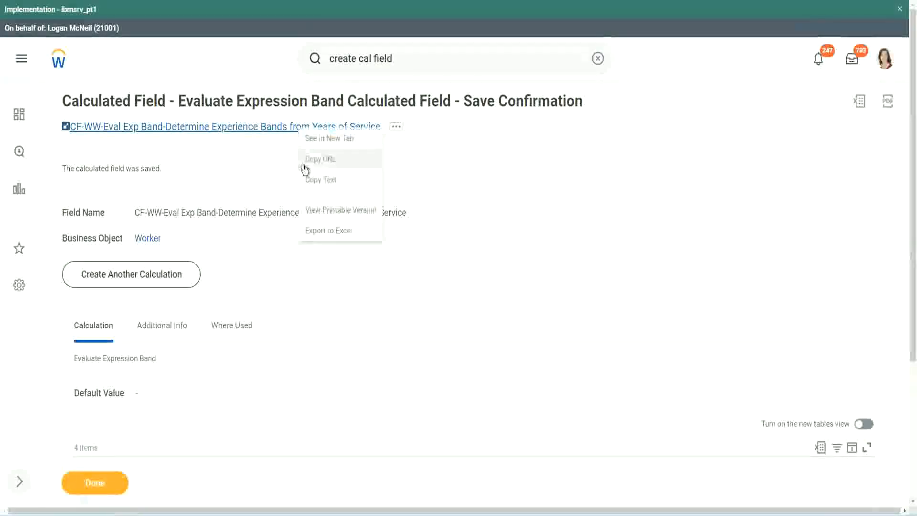
{"action": "left_click", "coordinate": [320, 181]}
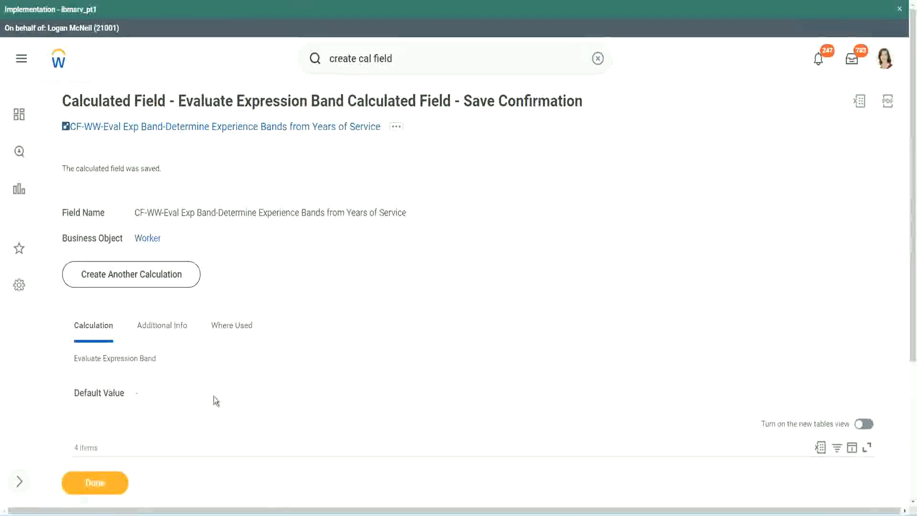
- Review the saved field's conditions and return values alongside the calculated field functions slide and the experience band notes
{"action": "scroll", "coordinate": [303, 369], "scroll_direction": "down", "scroll_amount": 3}
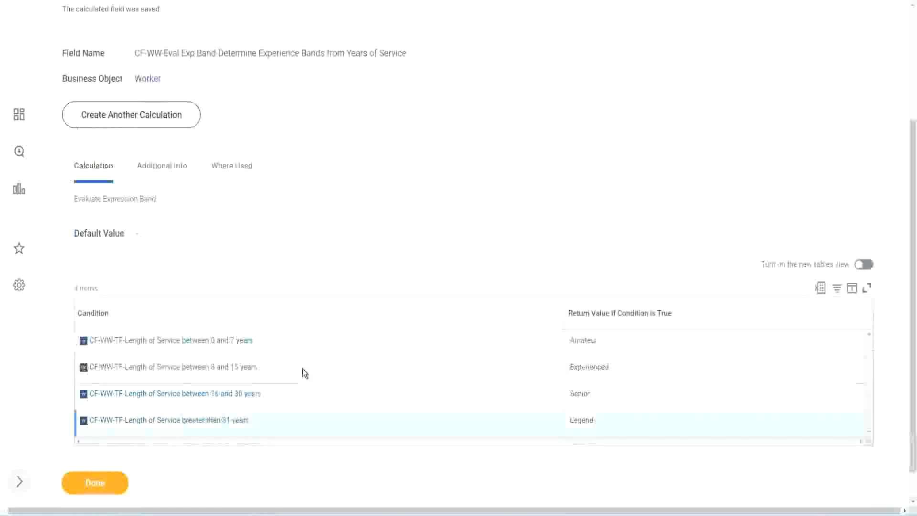
{"action": "scroll", "coordinate": [303, 368], "scroll_direction": "down", "scroll_amount": 1}
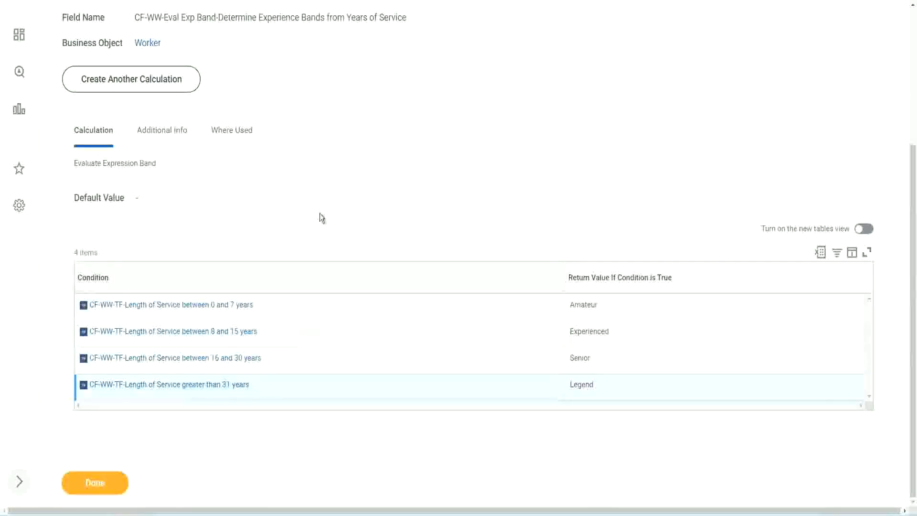
{"action": "scroll", "coordinate": [319, 214], "scroll_direction": "up", "scroll_amount": 2}
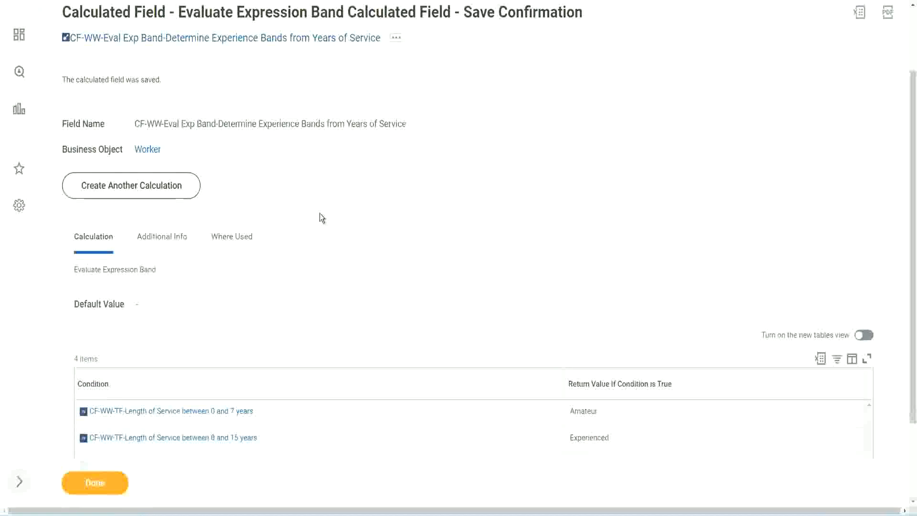
{"action": "scroll", "coordinate": [319, 213], "scroll_direction": "down", "scroll_amount": 2}
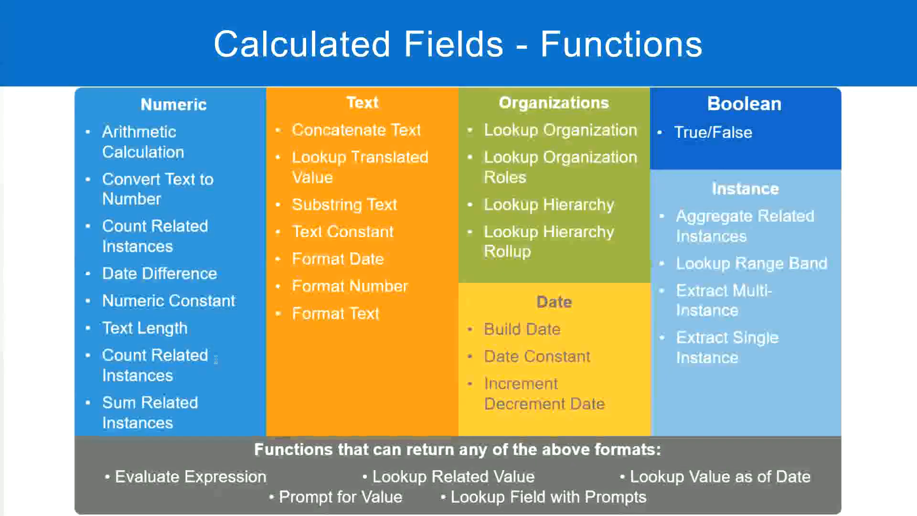
{"action": "key", "text": "alt+Tab"}
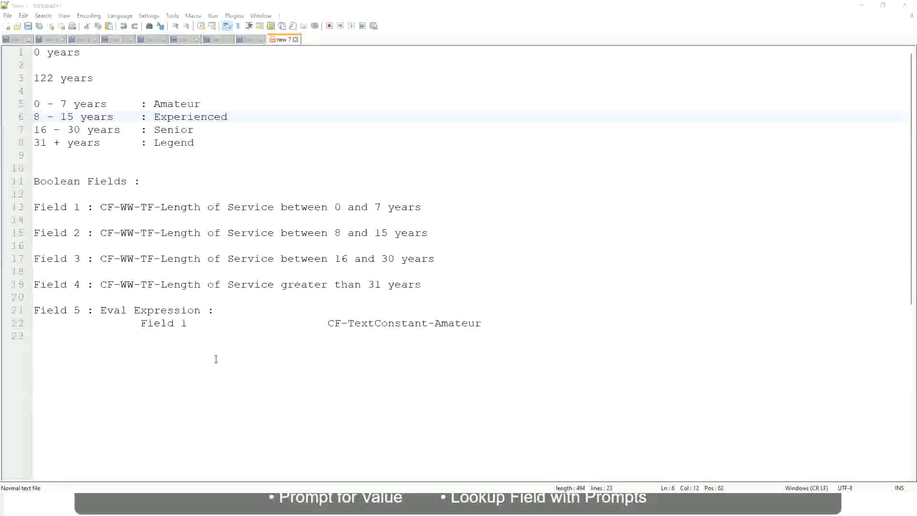
{"action": "key", "text": "alt+Tab"}
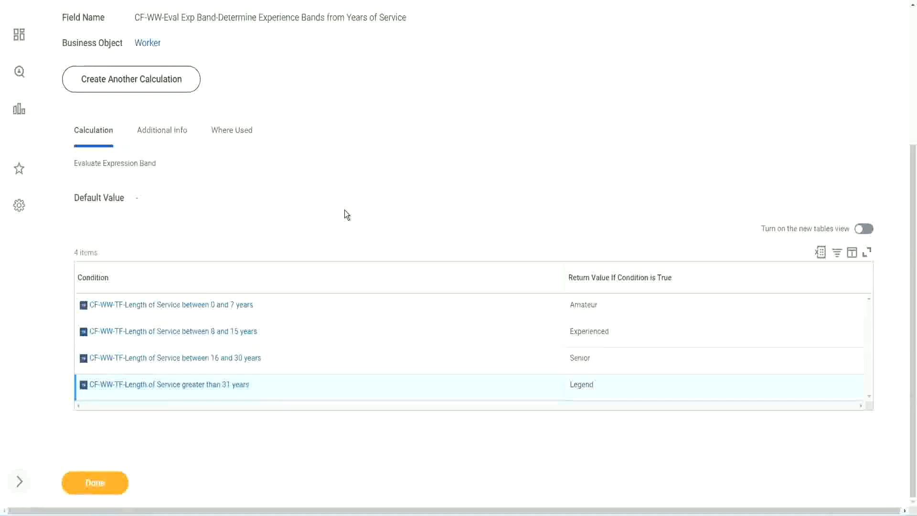
{"action": "scroll", "coordinate": [345, 210], "scroll_direction": "up", "scroll_amount": 1}
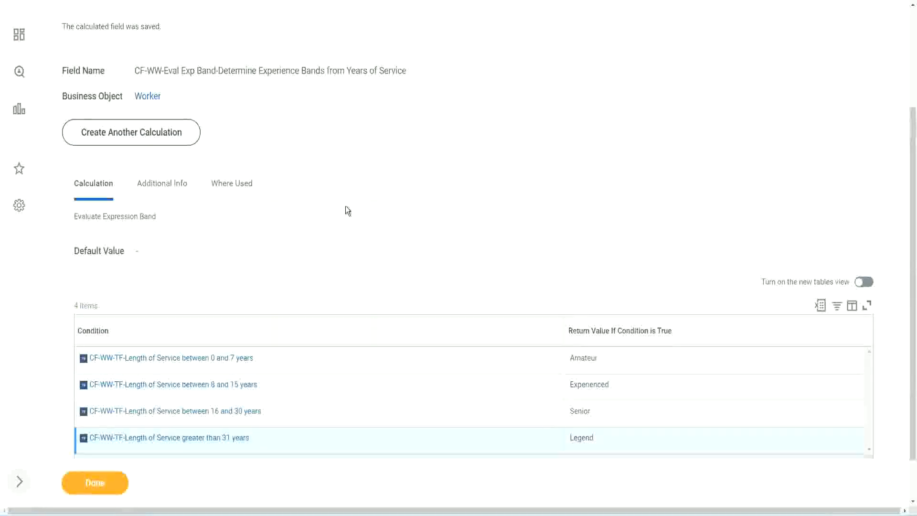
{"action": "scroll", "coordinate": [346, 211], "scroll_direction": "up", "scroll_amount": 3}
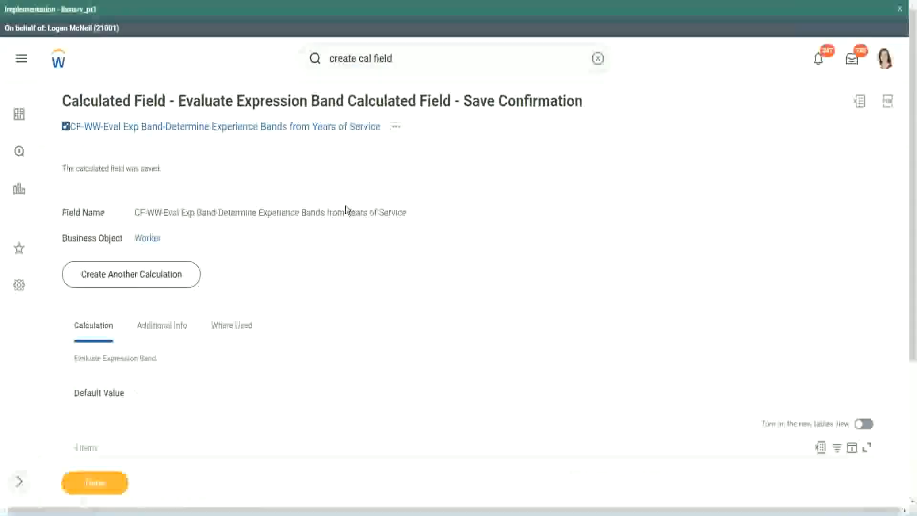
{"action": "scroll", "coordinate": [346, 211], "scroll_direction": "down", "scroll_amount": 4}
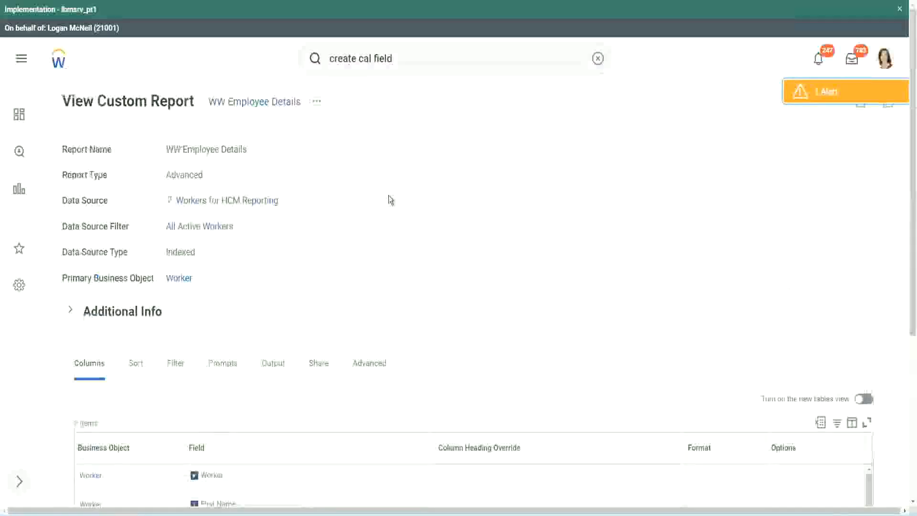
- Open the WW Employee Details custom report for editing
{"action": "left_click", "coordinate": [316, 101]}
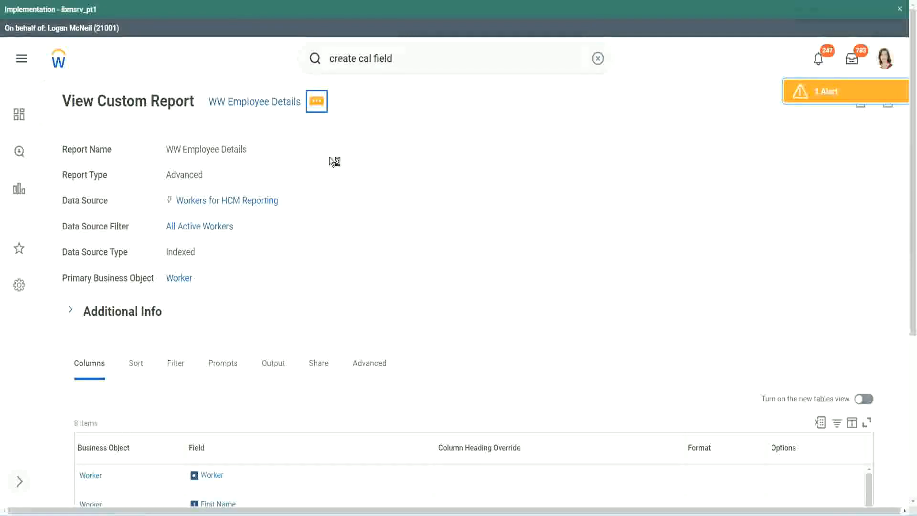
{"action": "mouse_move", "coordinate": [352, 157]}
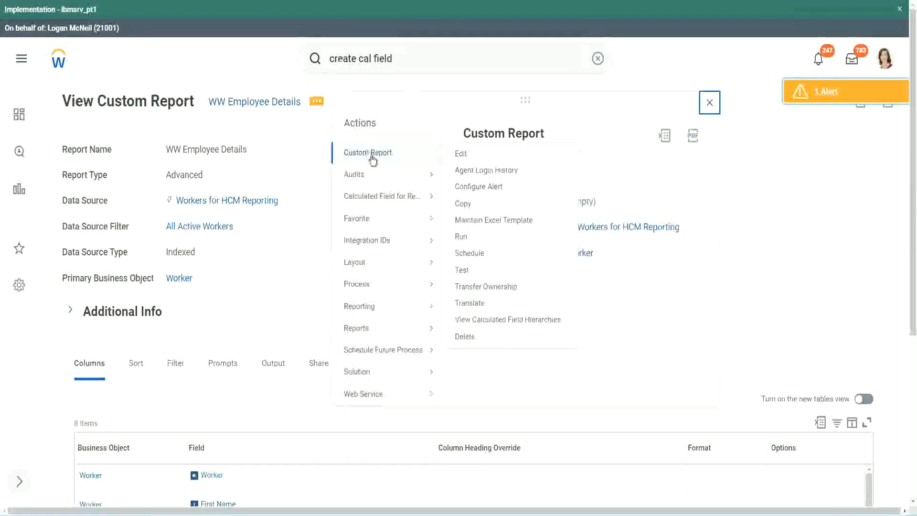
{"action": "left_click", "coordinate": [461, 155]}
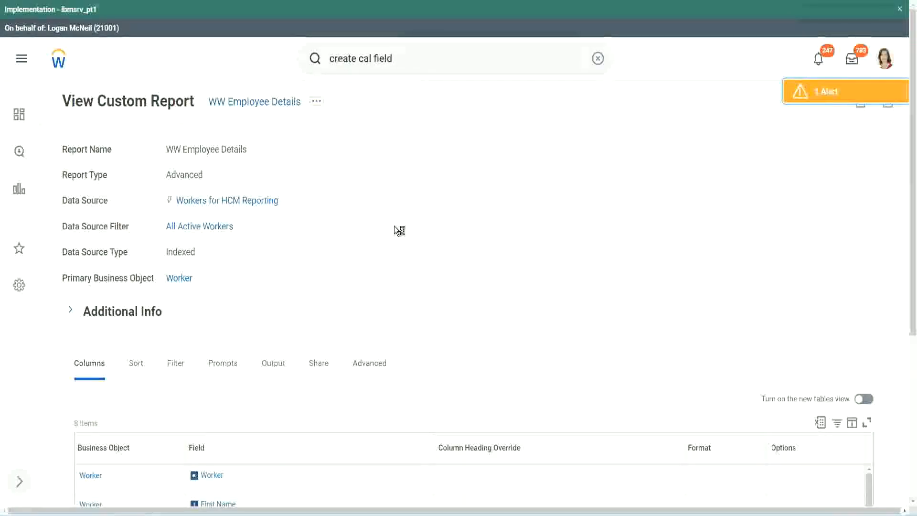
{"action": "scroll", "coordinate": [394, 226], "scroll_direction": "down", "scroll_amount": 1}
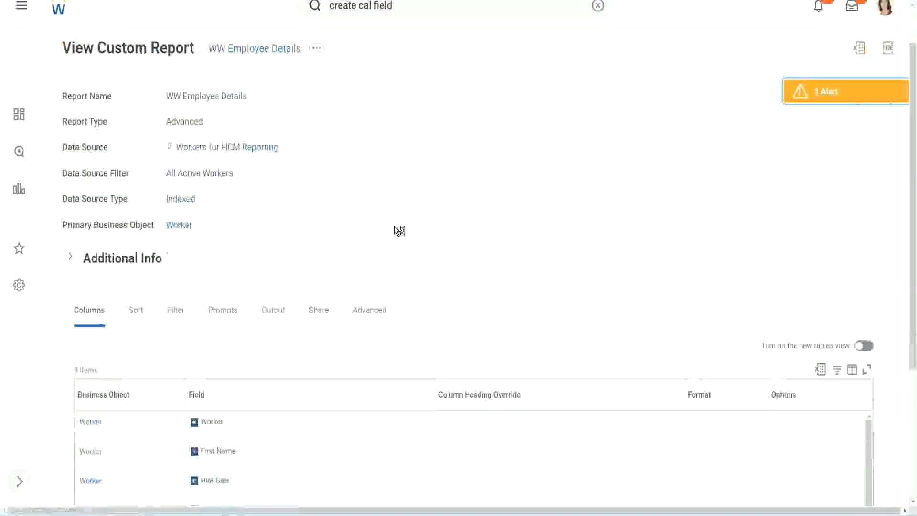
{"action": "scroll", "coordinate": [394, 225], "scroll_direction": "down", "scroll_amount": 4}
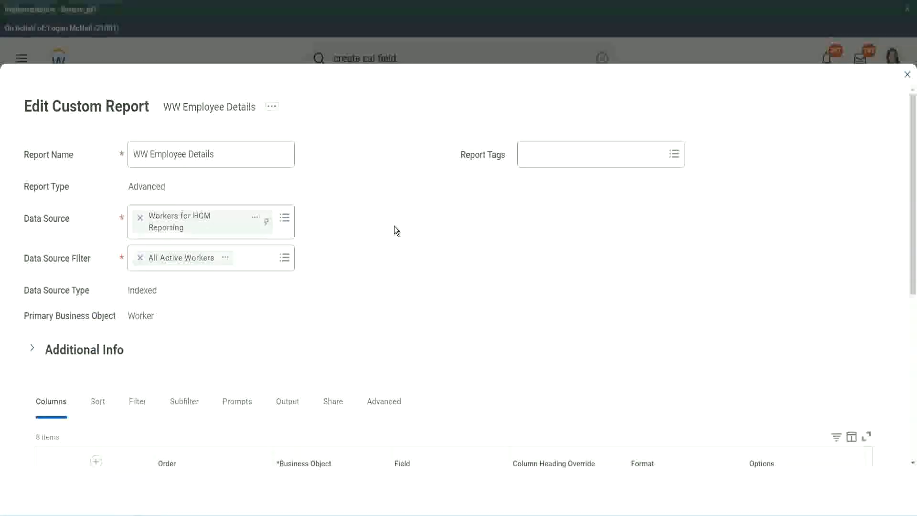
- Add a Worker row below the Experience Bands column in the report's column list
{"action": "scroll", "coordinate": [394, 226], "scroll_direction": "down", "scroll_amount": 8}
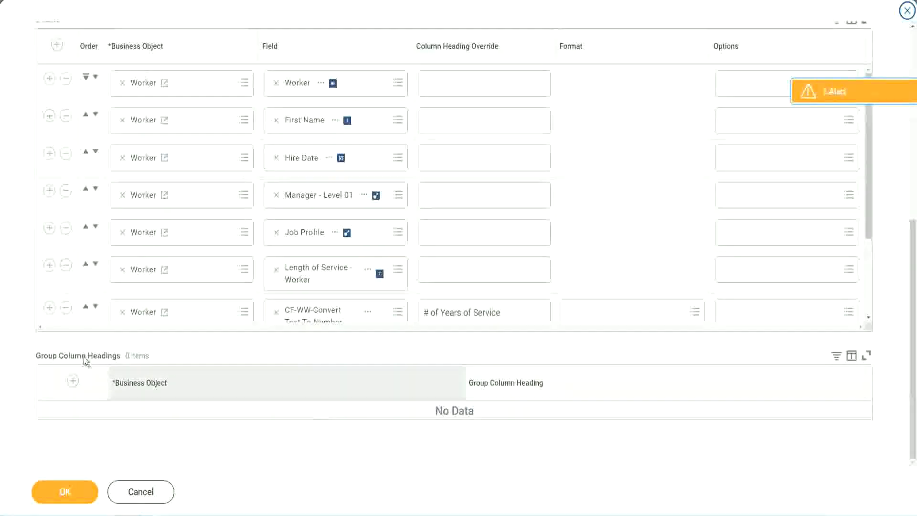
{"action": "scroll", "coordinate": [193, 234], "scroll_direction": "down", "scroll_amount": 3}
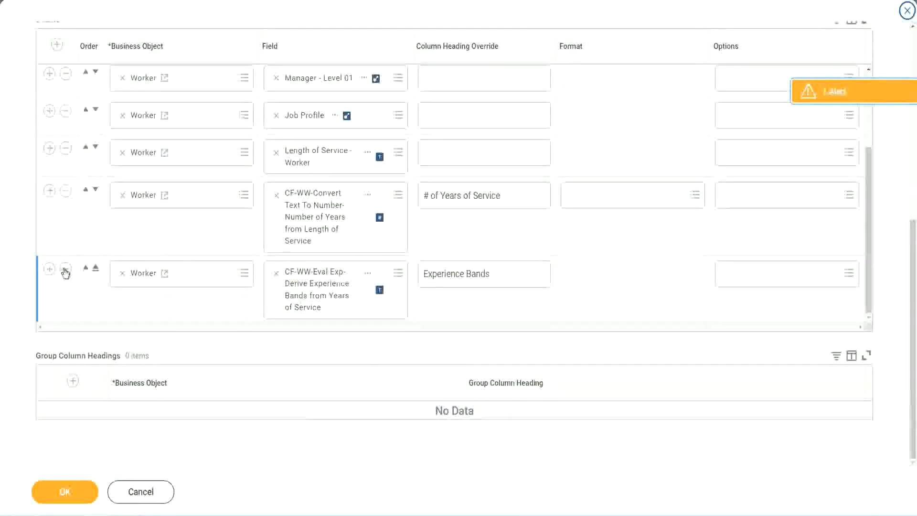
{"action": "left_click", "coordinate": [50, 269]}
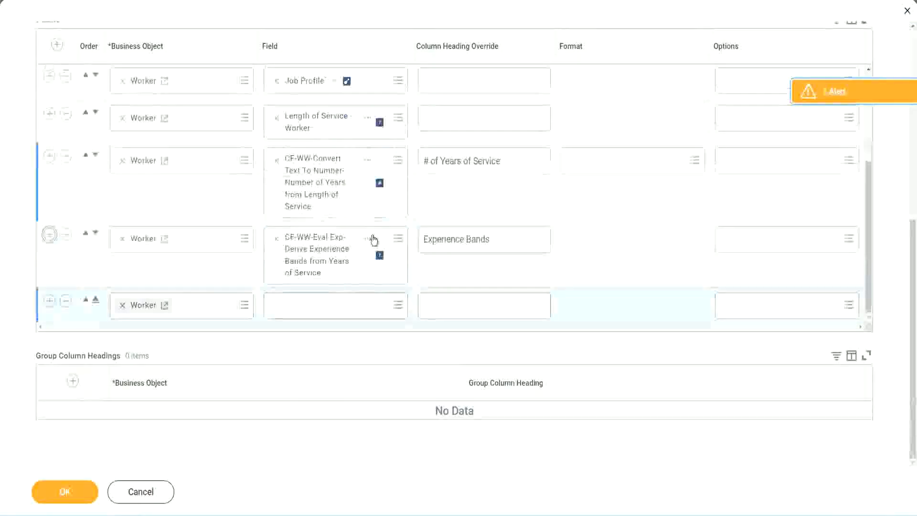
- Search for CF-WW-Eval Exp Band and set the new row's field to CF-WW-Eval Exp Band-Determine Experience Bands from Years of Service
{"action": "right_click", "coordinate": [319, 258]}
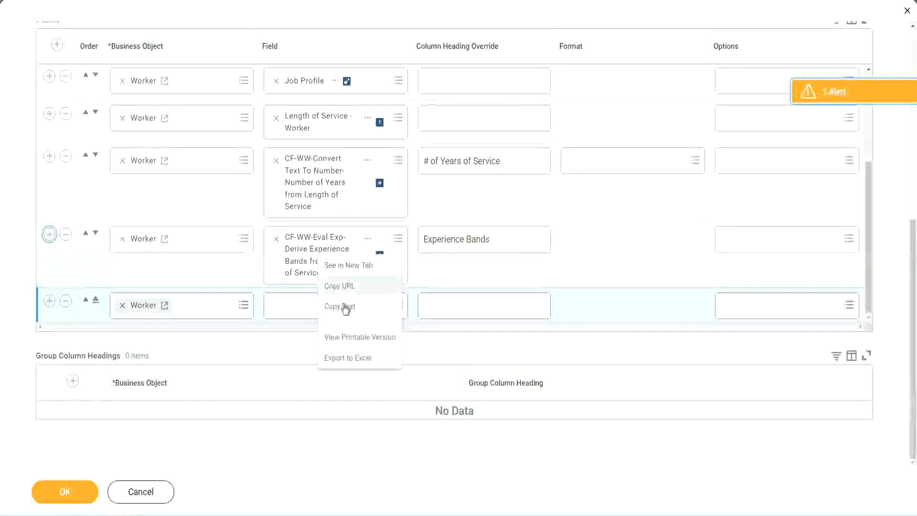
{"action": "left_click", "coordinate": [287, 310]}
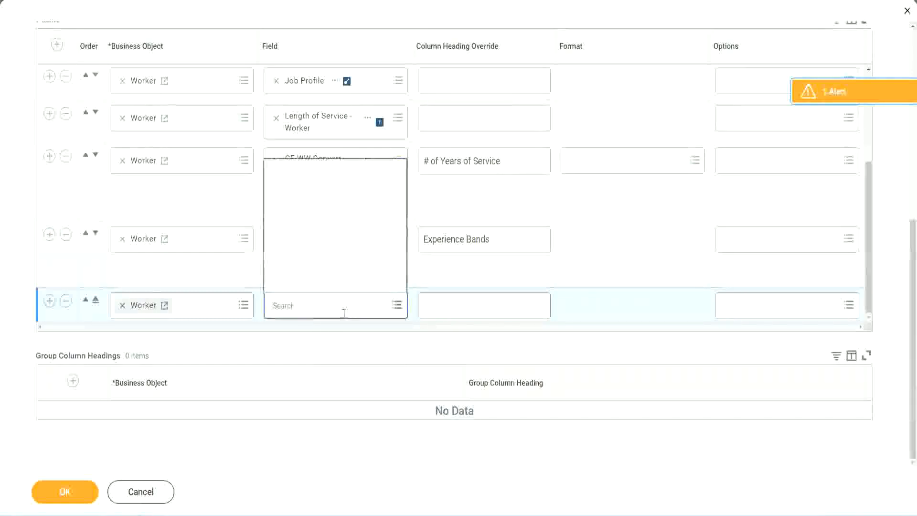
{"action": "type", "text": "CF-WW-Eval Exp-Derive Experience Bands from Years of Service"}
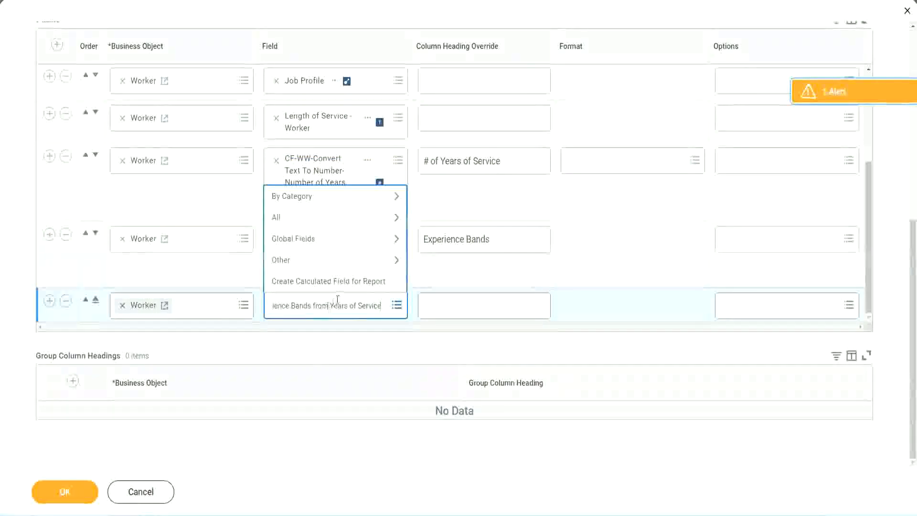
{"action": "key", "text": "Return"}
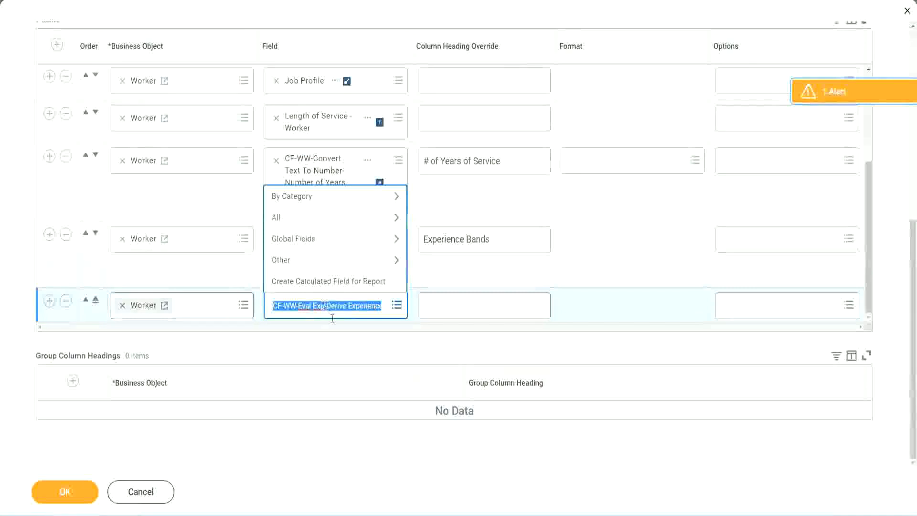
{"action": "left_click", "coordinate": [342, 312]}
{"action": "type", "text": "Band"}
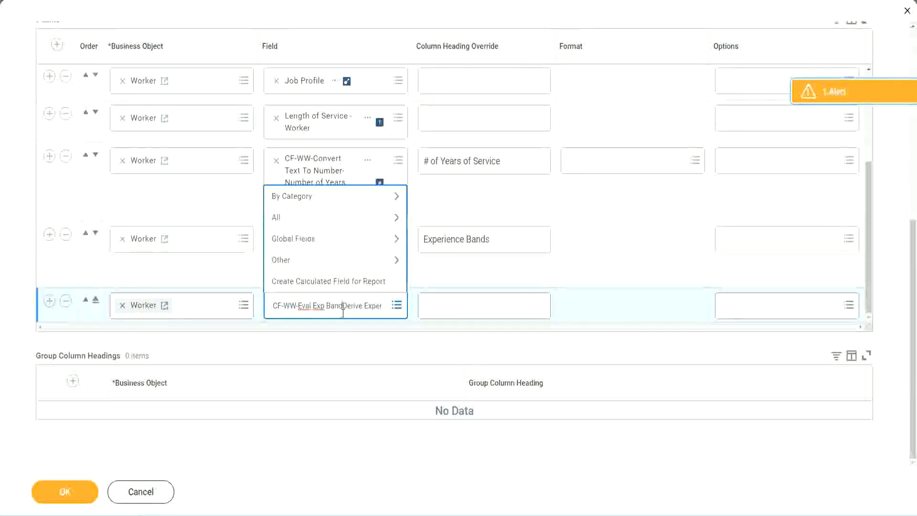
{"action": "key", "text": "Delete"}
{"action": "key", "text": "Delete"}
{"action": "key", "text": "Delete"}
{"action": "key", "text": "Delete"}
{"action": "key", "text": "Delete"}
{"action": "key", "text": "Delete"}
{"action": "key", "text": "Delete"}
{"action": "key", "text": "Delete"}
{"action": "key", "text": "Delete"}
{"action": "key", "text": "Delete"}
{"action": "key", "text": "Delete"}
{"action": "key", "text": "Delete"}
{"action": "key", "text": "Delete"}
{"action": "key", "text": "Delete"}
{"action": "key", "text": "Delete"}
{"action": "key", "text": "Delete"}
{"action": "key", "text": "Delete"}
{"action": "key", "text": "Delete"}
{"action": "key", "text": "Delete"}
{"action": "key", "text": "Delete"}
{"action": "key", "text": "Return"}
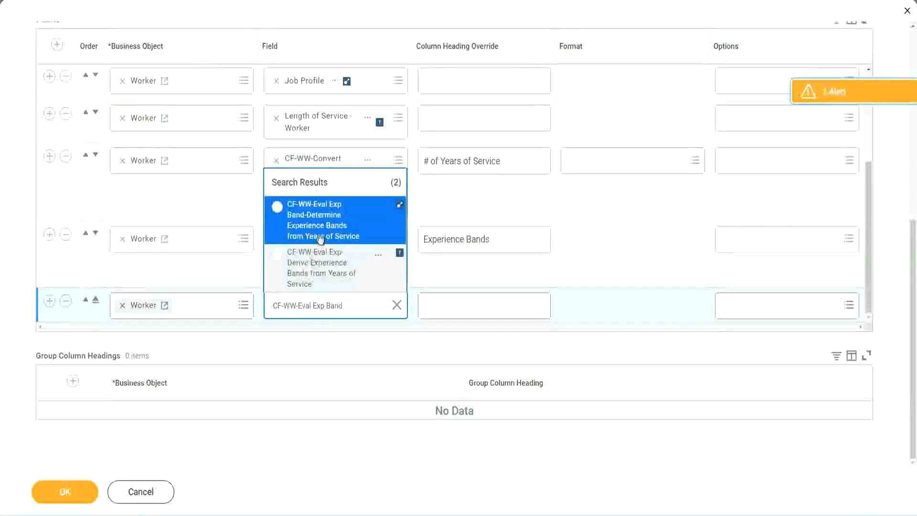
{"action": "left_click", "coordinate": [335, 225]}
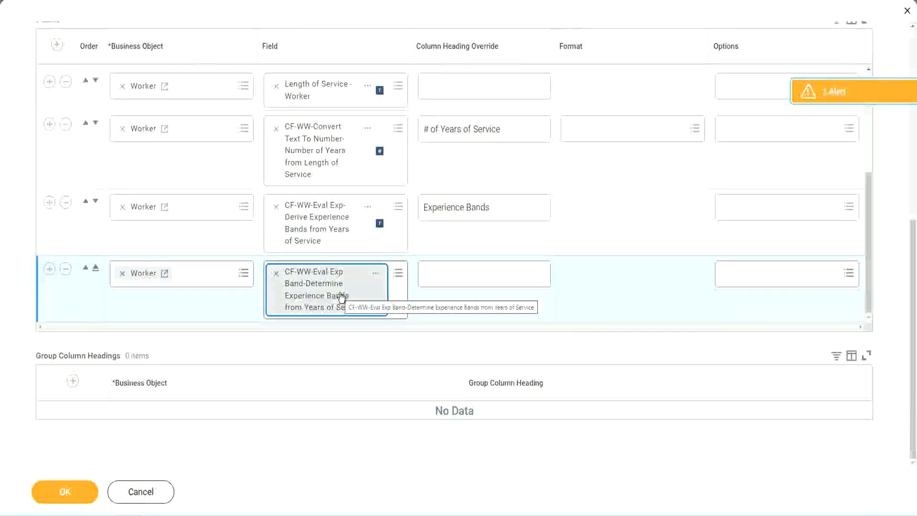
- Set the new row's column heading override to "Experience Bands (Eval Exp Bands)" and save the report changes
{"action": "left_click", "coordinate": [505, 207]}
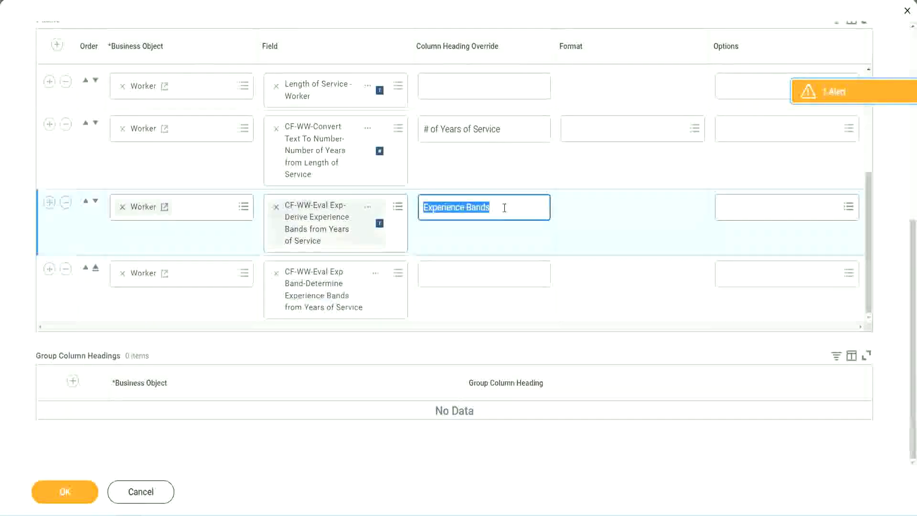
{"action": "left_click", "coordinate": [445, 272]}
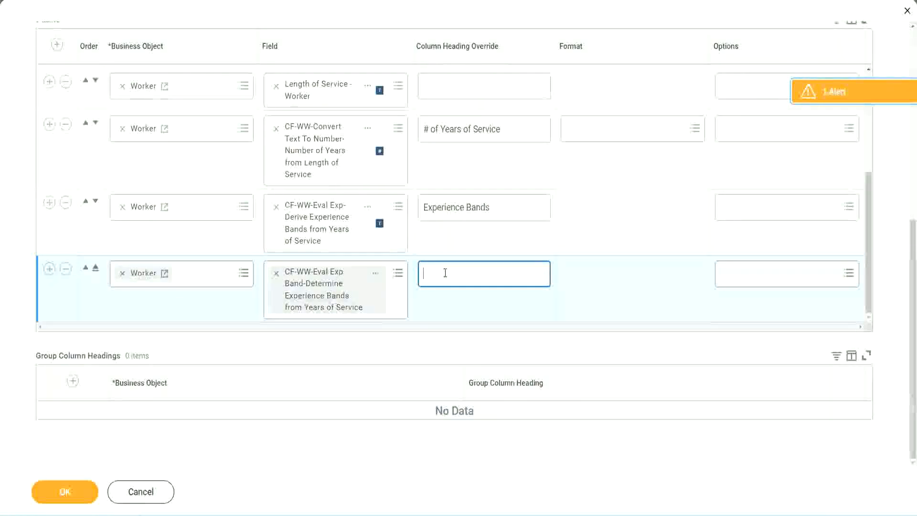
{"action": "type", "text": "Experience Bands ("}
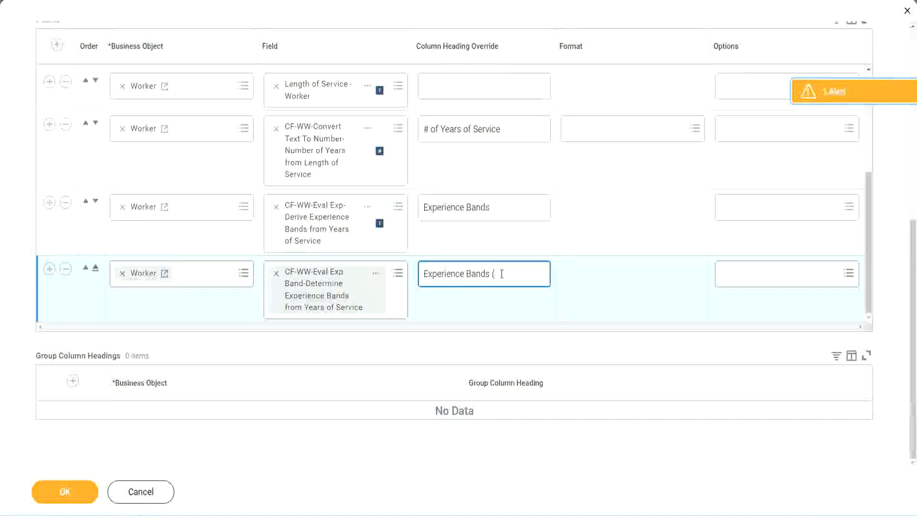
{"action": "type", "text": "val Exp Bands)"}
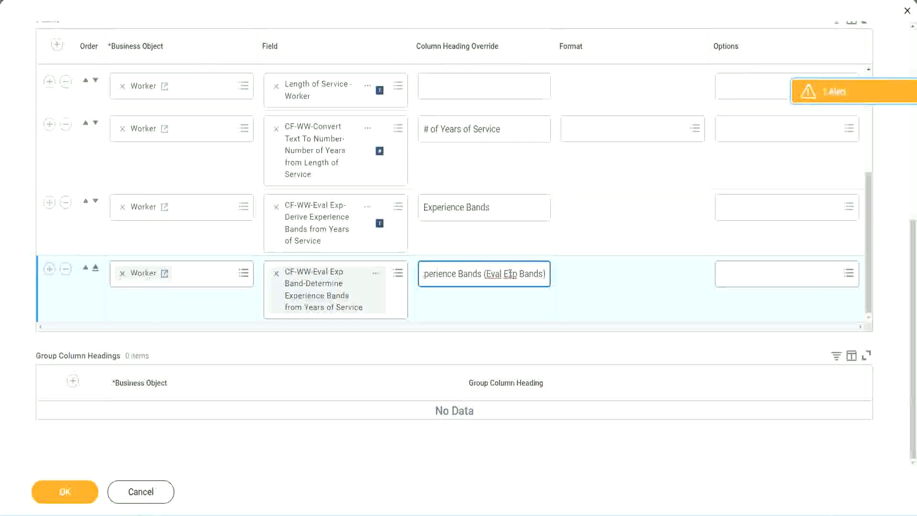
{"action": "double_click", "coordinate": [511, 274]}
{"action": "left_click", "coordinate": [528, 268]}
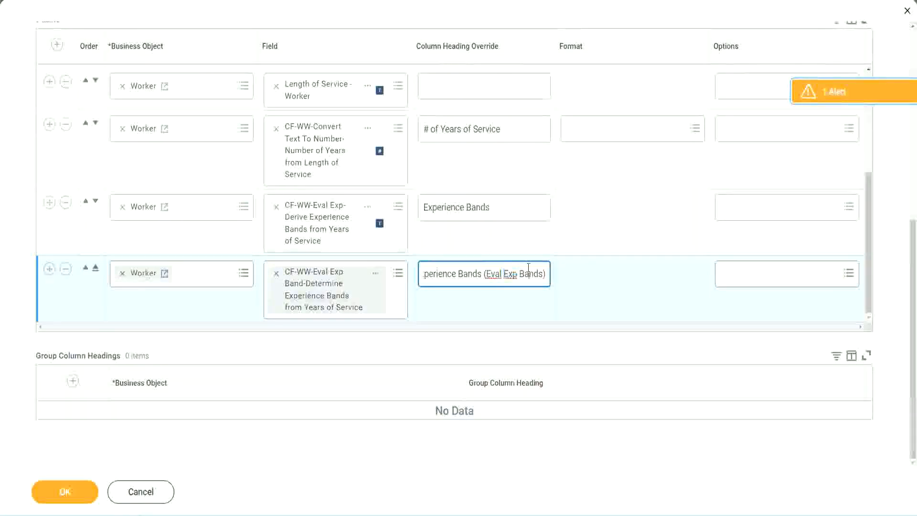
{"action": "left_click", "coordinate": [67, 492]}
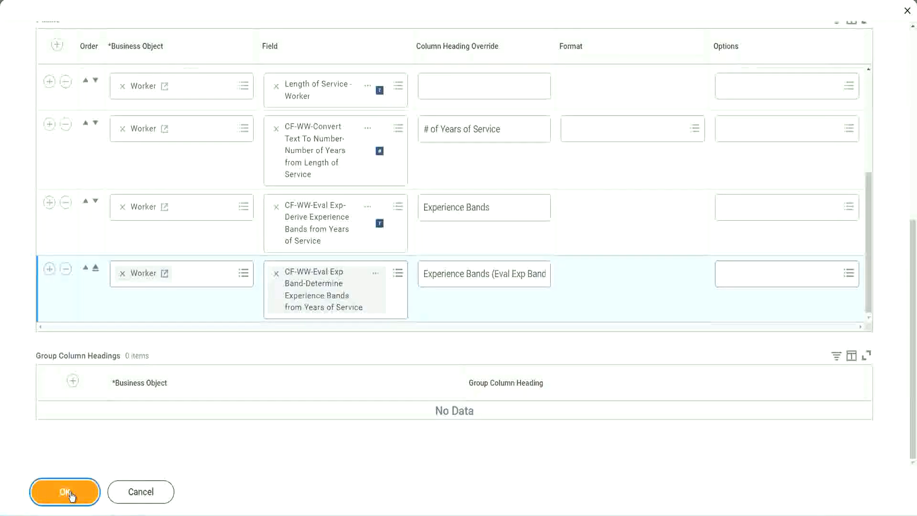